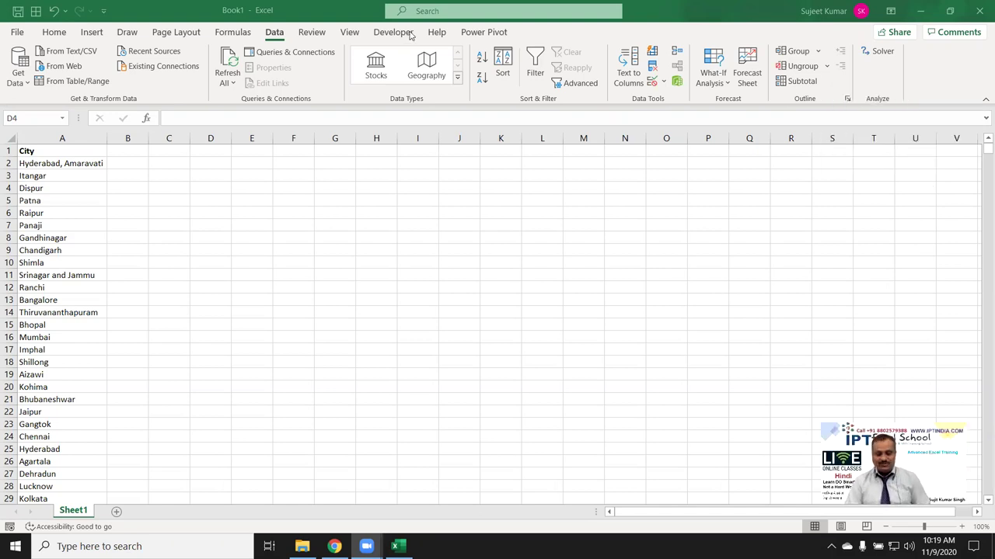
# Step: Return to Book1, look over the City names in column A, and show the Developer commands
pyautogui.press('super+d')
pyautogui.moveTo(935, 168); pyautogui.dragTo(946, 174)
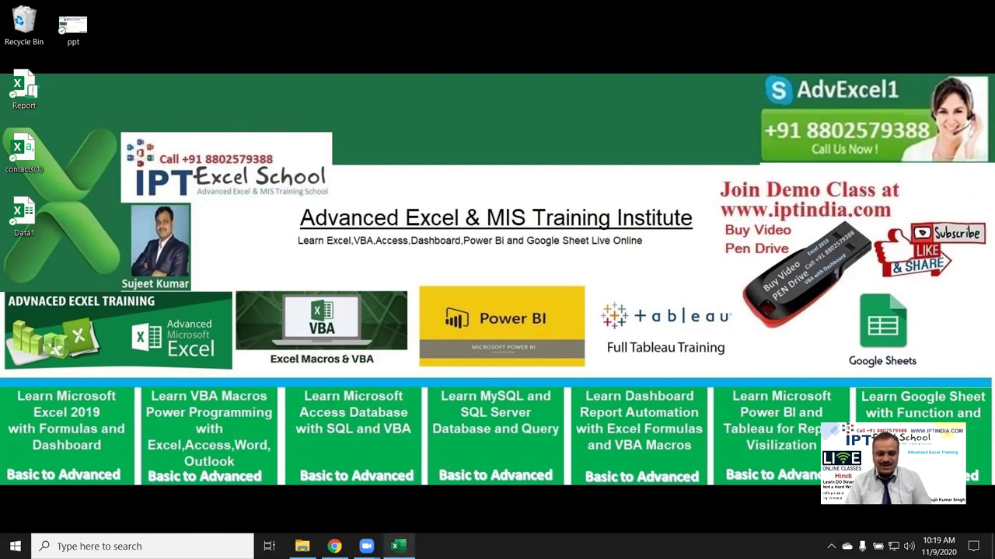
pyautogui.click(398, 547)
pyautogui.moveTo(48, 159); pyautogui.dragTo(59, 423)
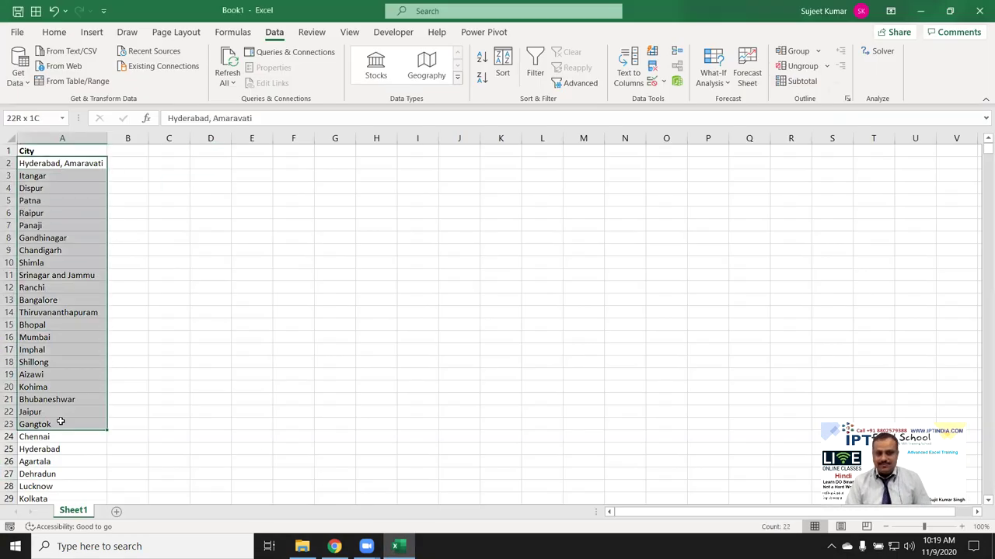
pyautogui.click(293, 288)
pyautogui.press('Up')
pyautogui.press('Up')
pyautogui.press('Up')
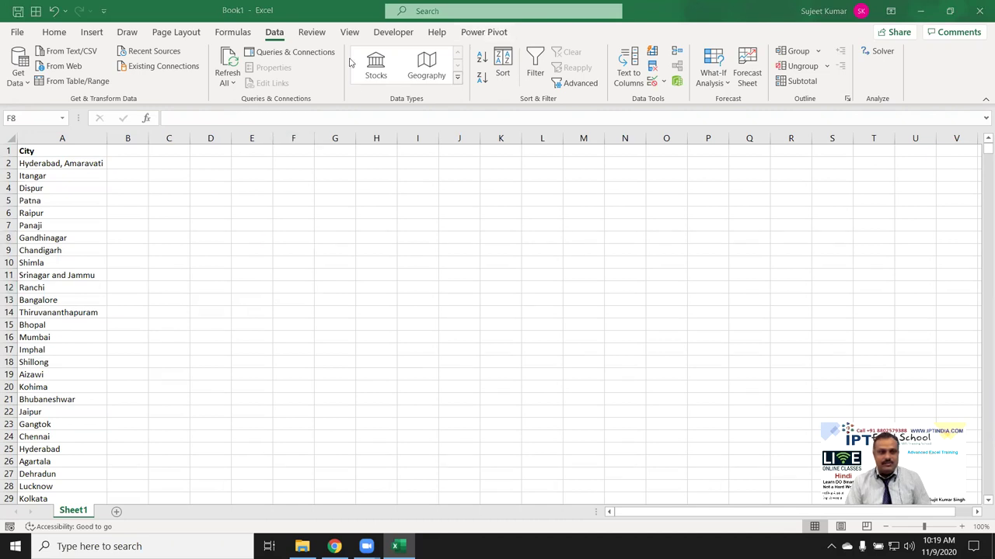
pyautogui.click(392, 31)
# Step: Open the VBA editor, insert a new UserForm1 and enlarge it
pyautogui.click(18, 67)
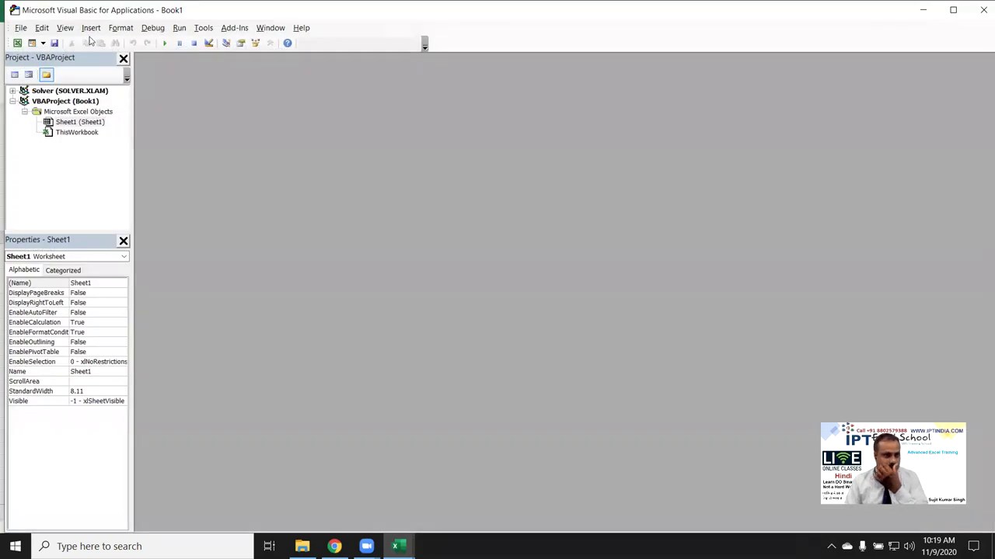
pyautogui.click(90, 29)
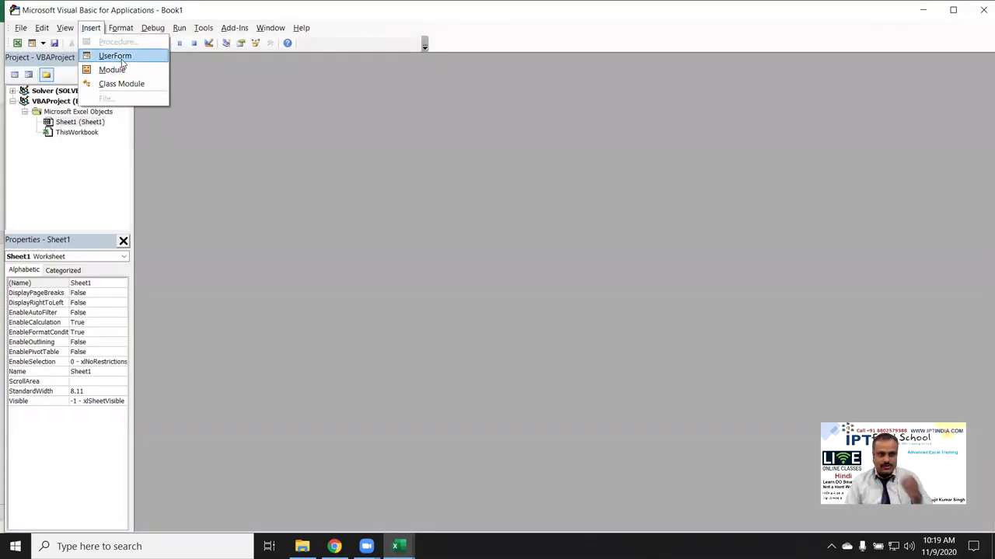
pyautogui.click(114, 56)
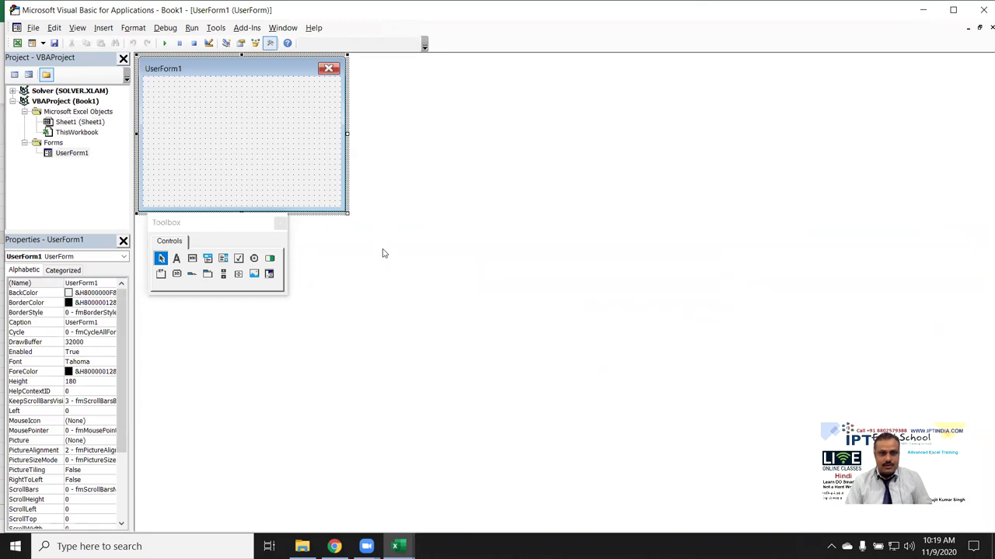
pyautogui.moveTo(348, 213); pyautogui.dragTo(430, 321)
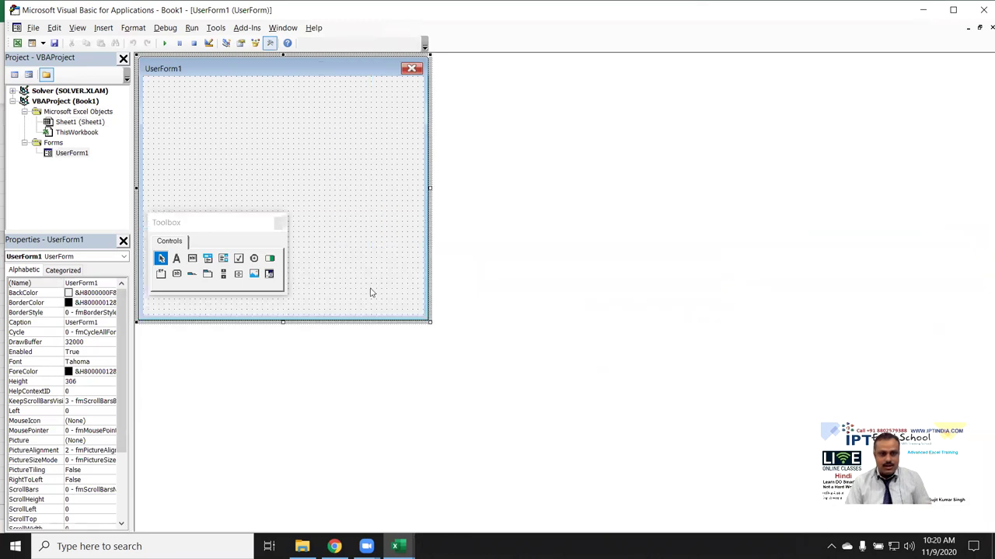
# Step: Draw ComboBox1 near the form's top left, then open the form's code with a UserForm_Click stub
pyautogui.moveTo(213, 220); pyautogui.dragTo(500, 120)
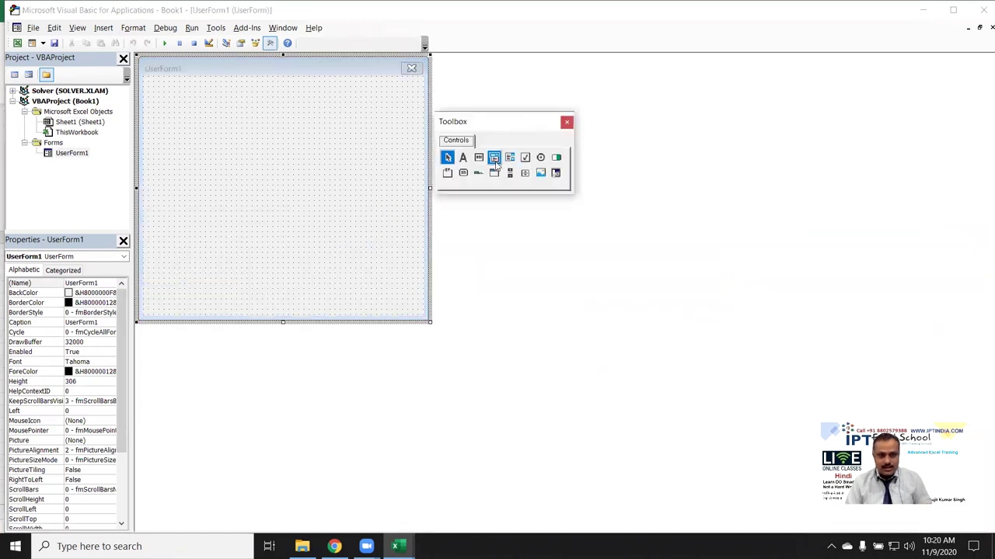
pyautogui.click(495, 160)
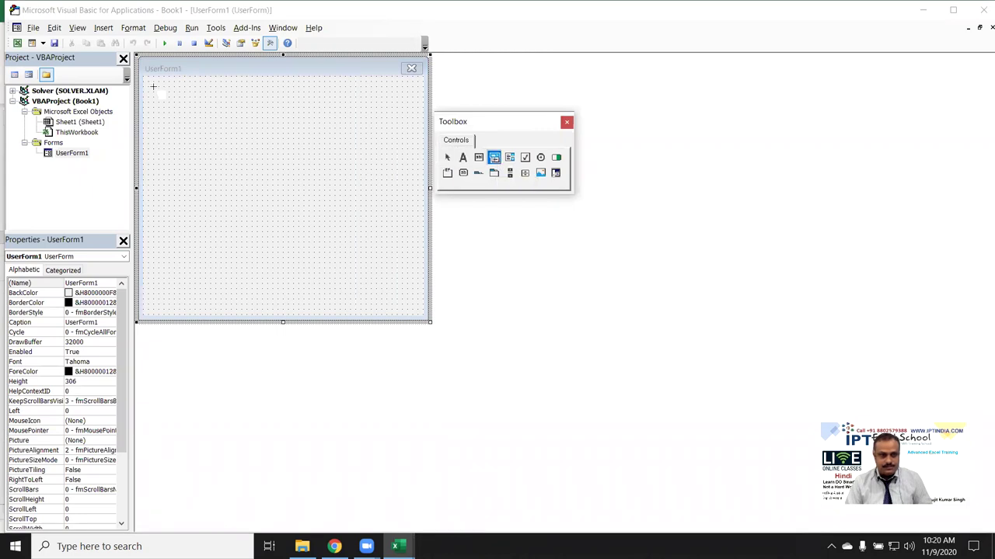
pyautogui.moveTo(153, 87); pyautogui.dragTo(253, 106)
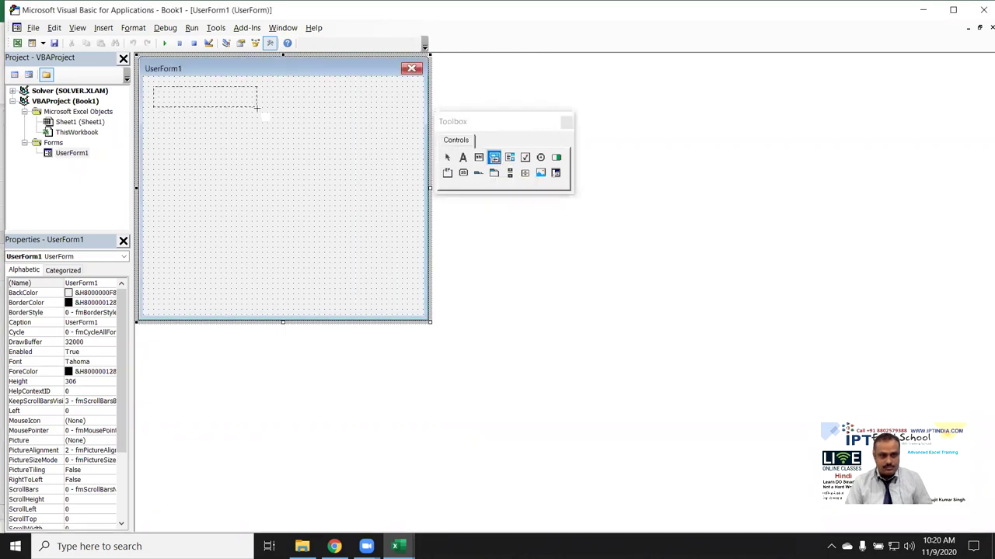
pyautogui.moveTo(221, 99); pyautogui.dragTo(246, 109)
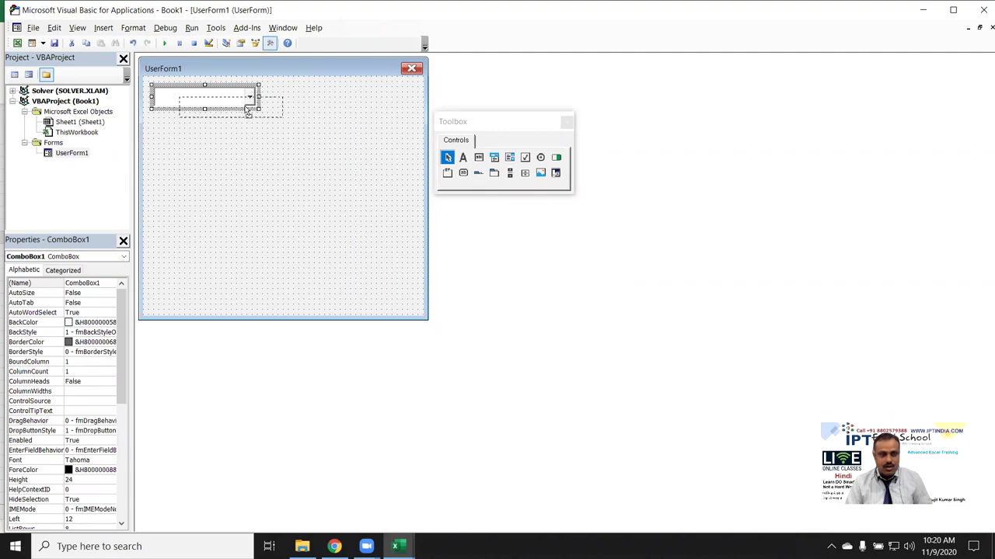
pyautogui.click(273, 161)
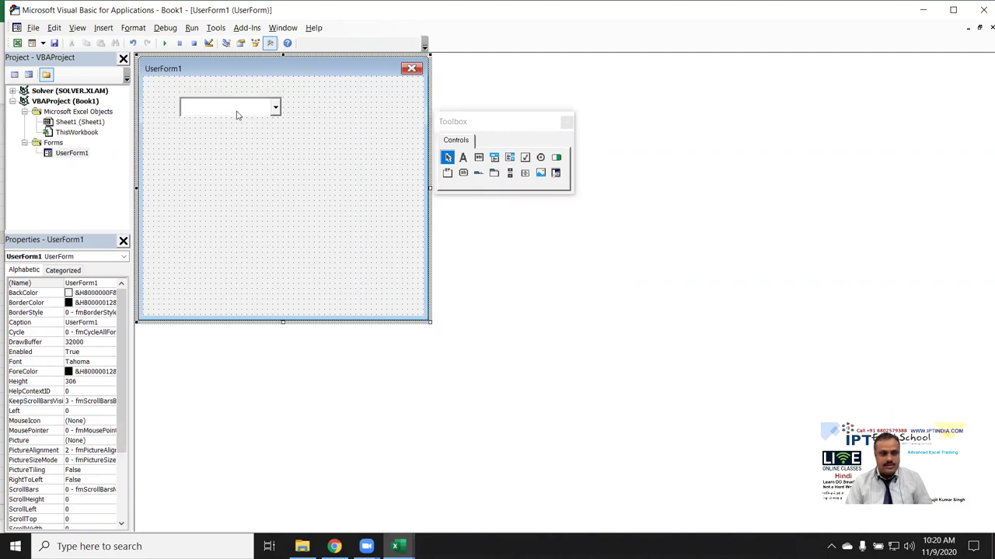
pyautogui.click(237, 113)
pyautogui.doubleClick(243, 156)
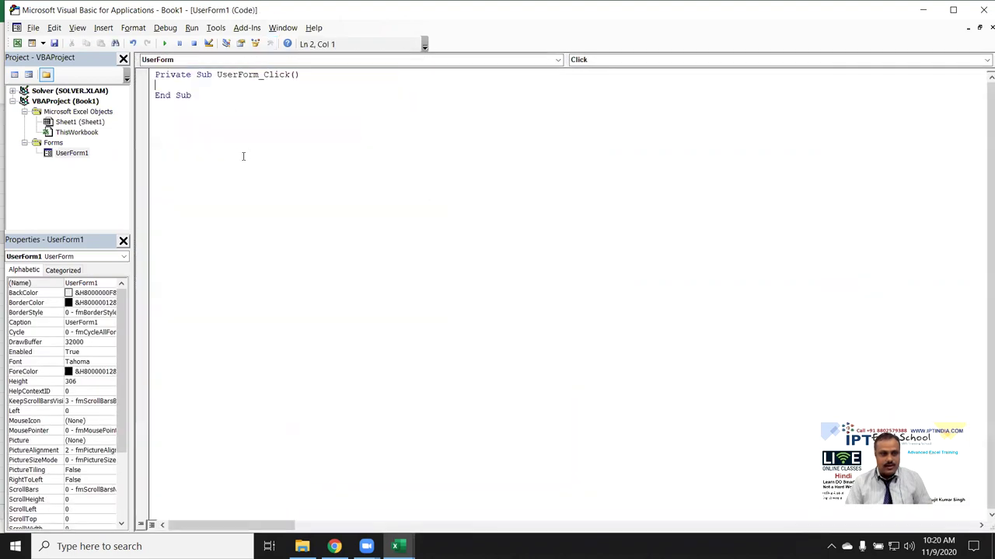
# Step: Replace the UserForm_Click stub with a UserForm_Initialize procedure
pyautogui.press('Return')
pyautogui.press('Return')
pyautogui.press('Return')
pyautogui.press('Up')
pyautogui.press('Up')
pyautogui.press('Up')
pyautogui.press('Return')
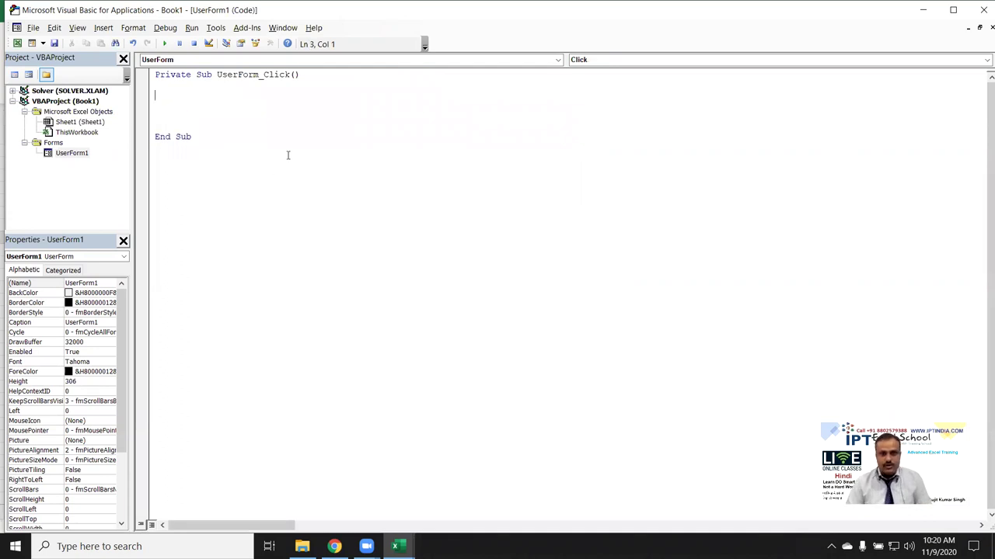
pyautogui.click(673, 59)
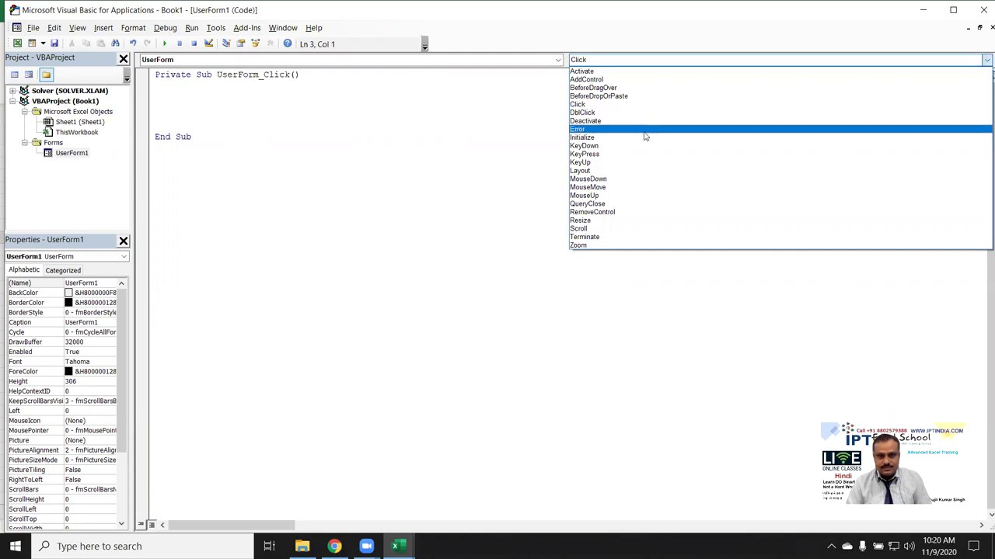
pyautogui.click(645, 138)
pyautogui.moveTo(203, 142); pyautogui.dragTo(153, 71)
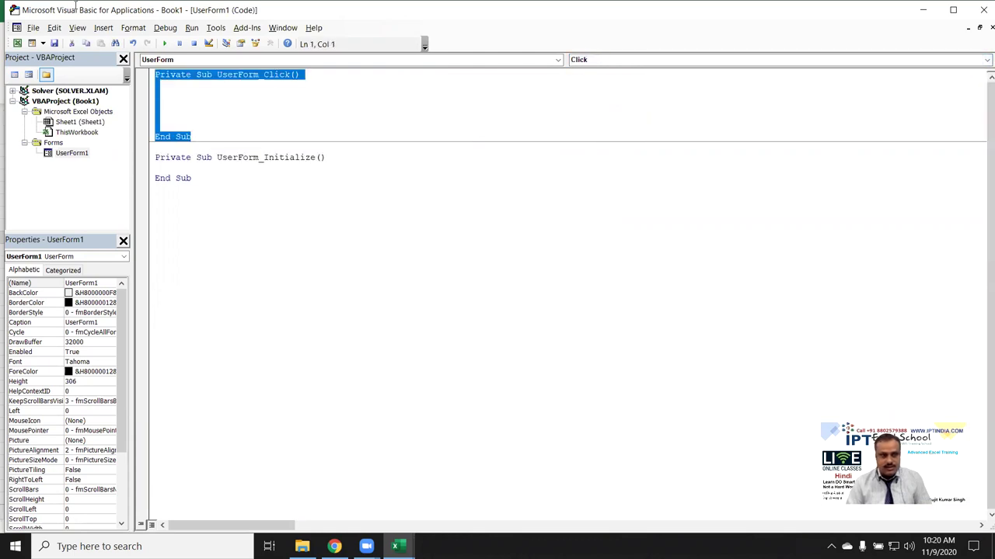
pyautogui.press('Delete')
# Step: Write a For i = 2 to last-used-row-of-column-A loop with its Next line
pyautogui.click(185, 105)
pyautogui.press('Return')
pyautogui.press('Return')
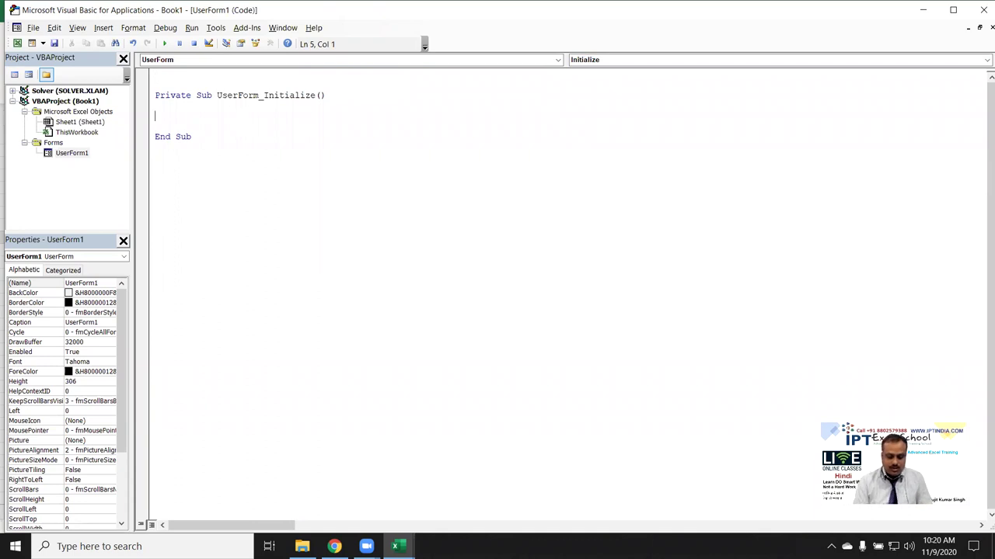
pyautogui.write('for ')
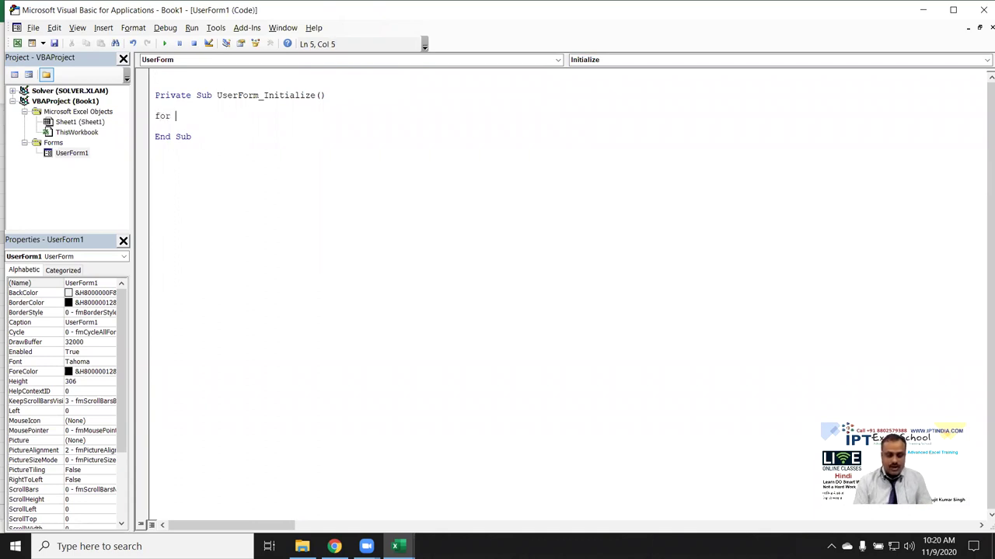
pyautogui.write(' =2 to ')
pyautogui.write('rang')
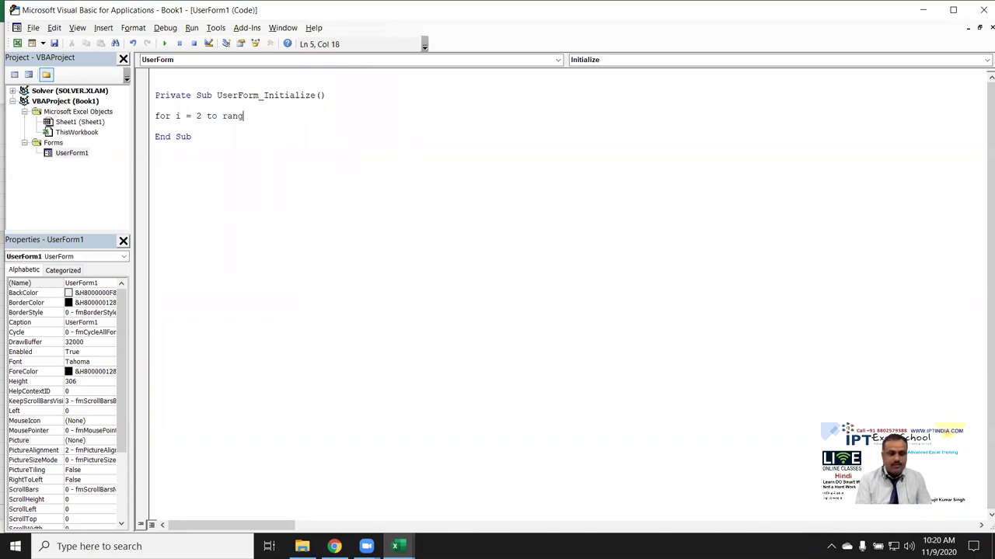
pyautogui.write('e("')
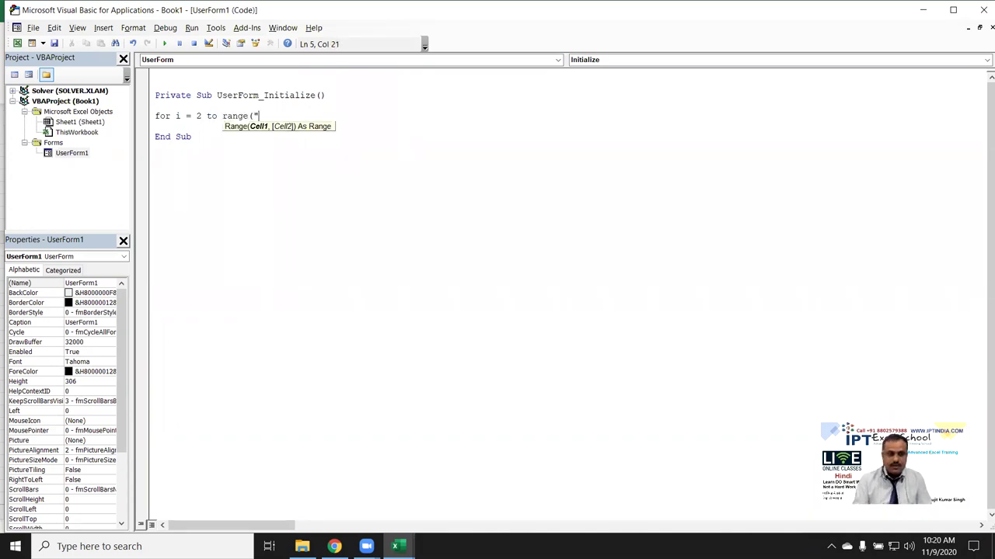
pyautogui.write('A65000')
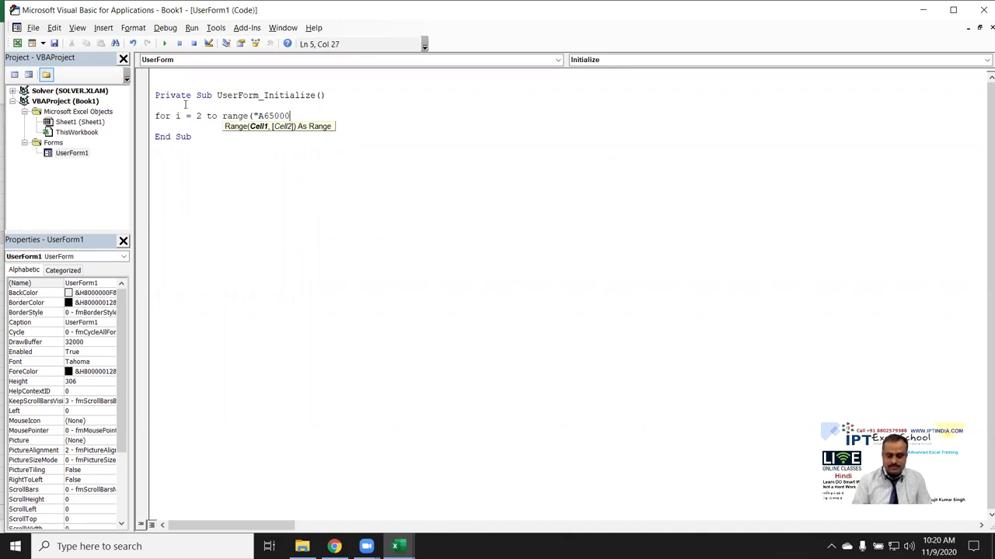
pyautogui.write('").End')
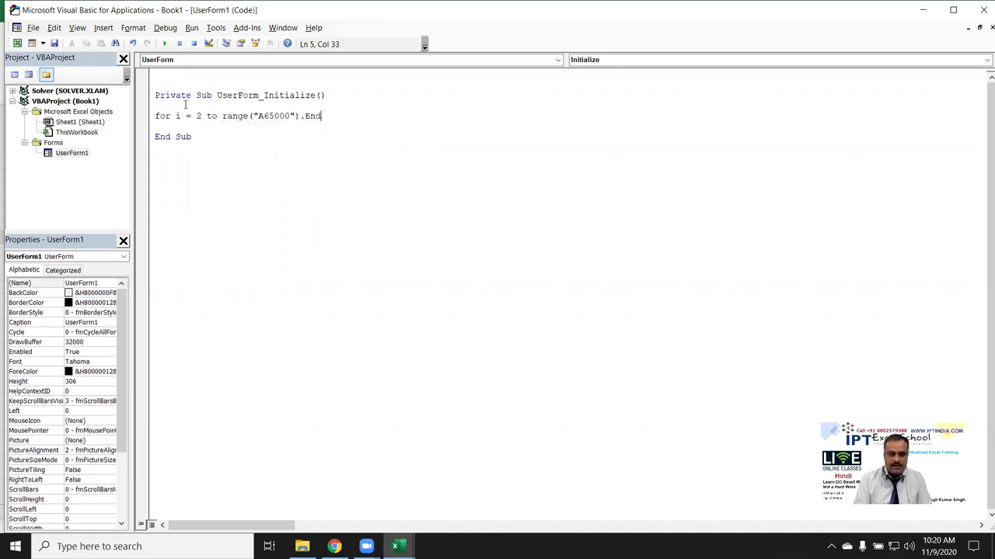
pyautogui.write('(xlUp')
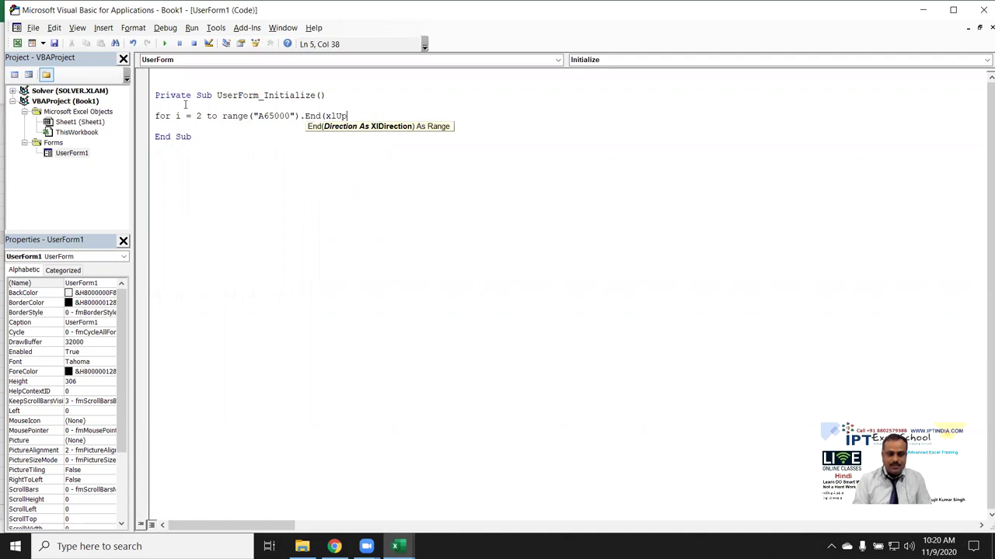
pyautogui.write(').Row')
pyautogui.press('Return')
pyautogui.press('Return')
pyautogui.press('Return')
pyautogui.press('Return')
pyautogui.write('next i')
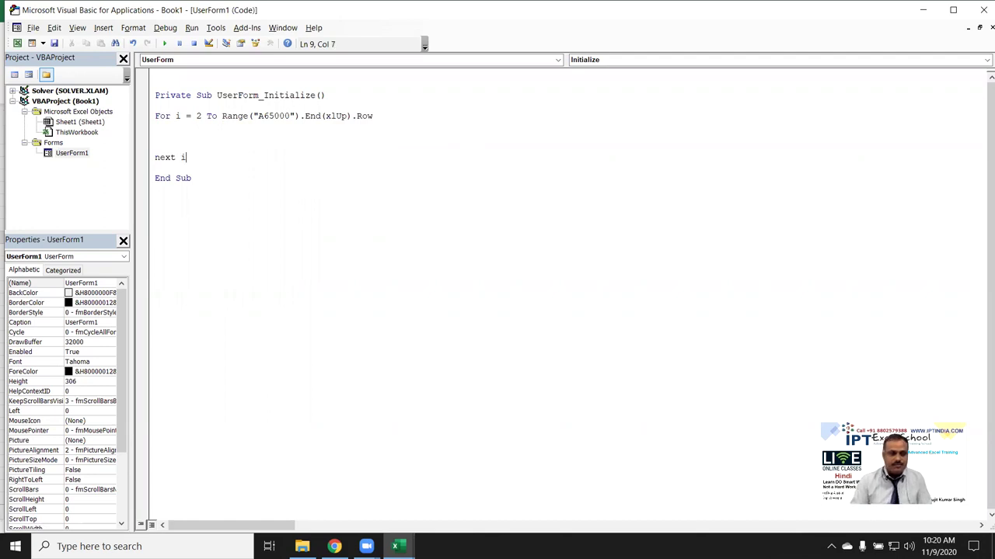
# Step: Fill the loop body with Me.ComboBox1.AddItem Range("A" & i).Value
pyautogui.click(155, 136)
pyautogui.write('me')
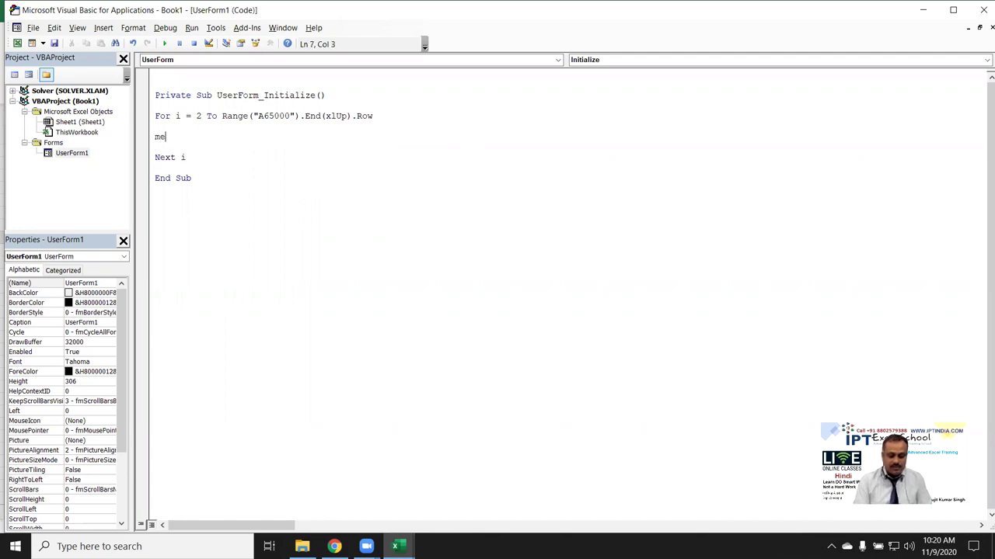
pyautogui.write('.l')
pyautogui.press('BackSpace')
pyautogui.write('co')
pyautogui.press('Tab')
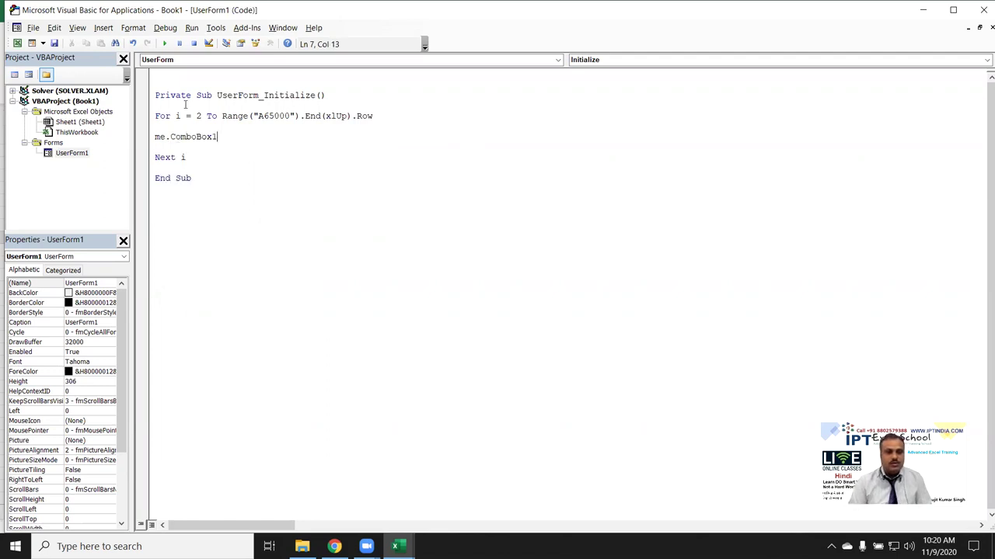
pyautogui.write('.ad')
pyautogui.press('Tab')
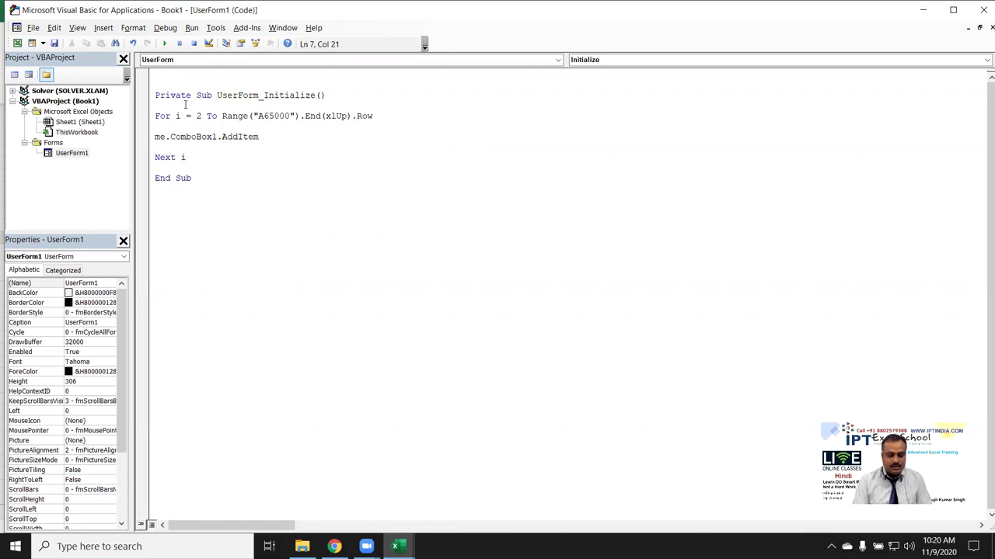
pyautogui.write('ra')
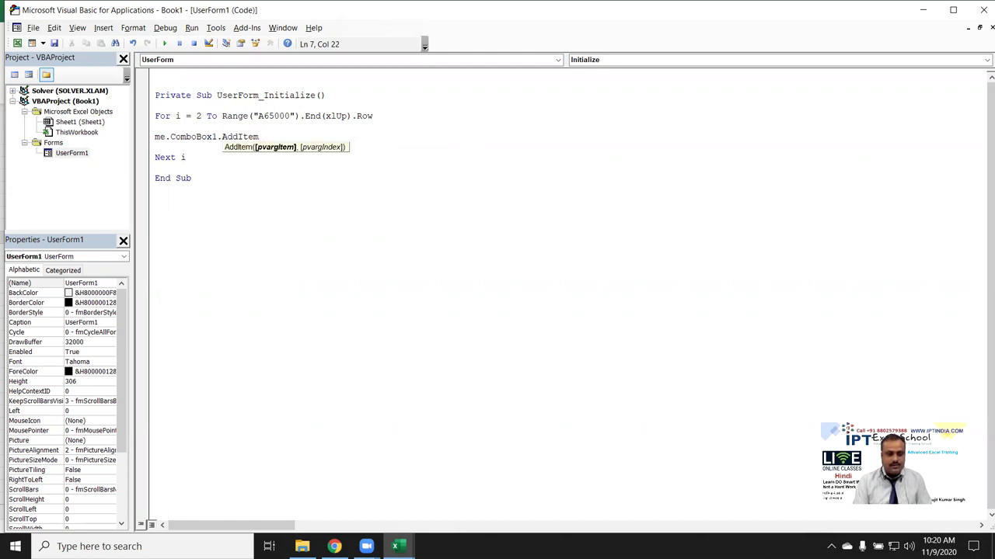
pyautogui.write('nge(')
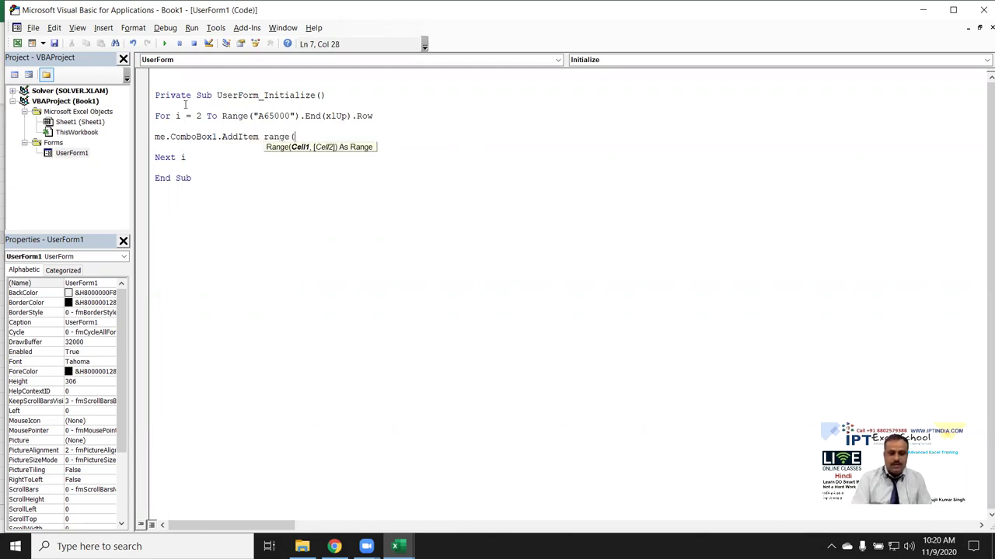
pyautogui.write('"A" & i)')
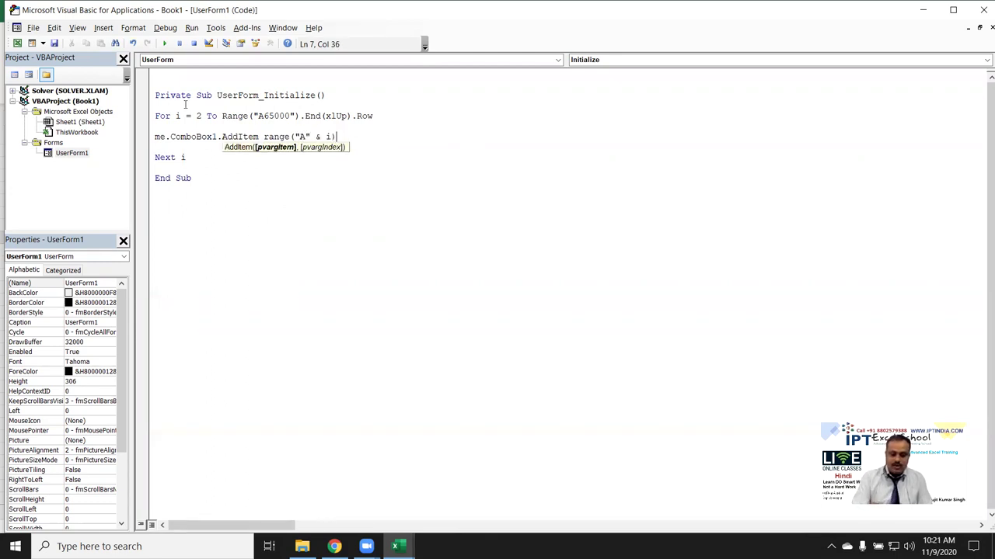
pyautogui.write('.v')
pyautogui.press('Tab')
pyautogui.press('Return')
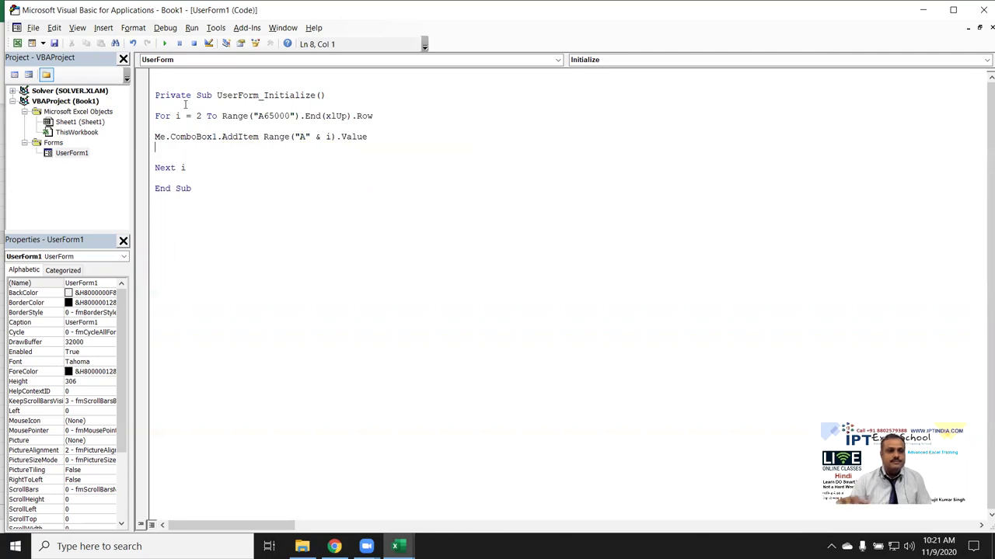
pyautogui.click(206, 215)
# Step: Run UserForm1 with F5 and browse the combo box's list of city names
pyautogui.press('F5')
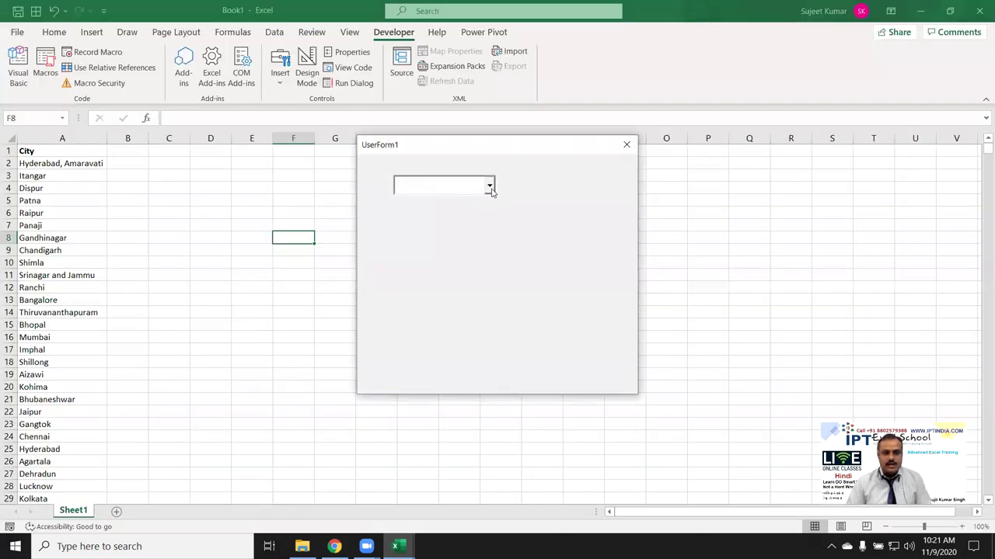
pyautogui.click(490, 185)
pyautogui.moveTo(490, 208); pyautogui.dragTo(493, 230)
pyautogui.scroll(5, 451, 233)
pyautogui.click(457, 183)
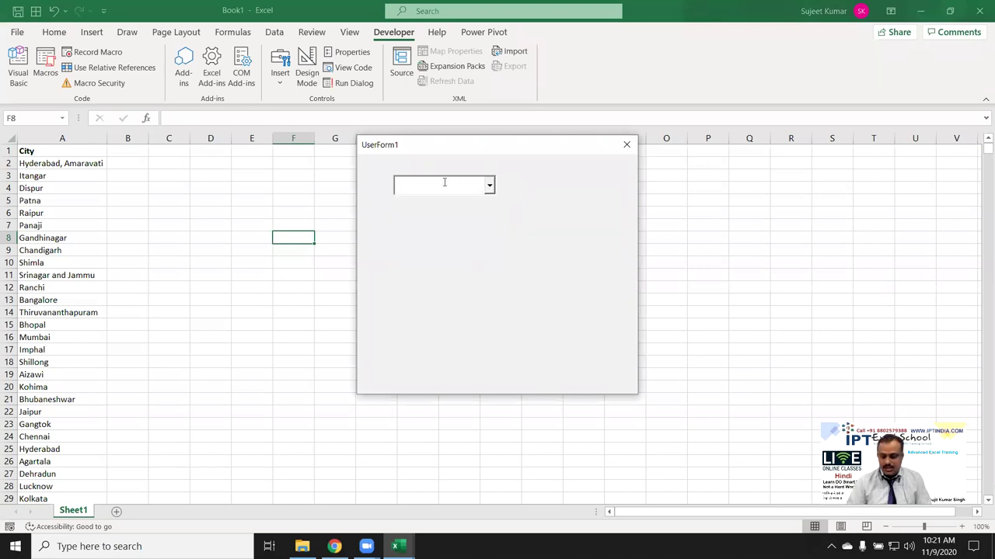
# Step: Test auto-complete by typing P, Pa, R and Muz, clearing each entry
pyautogui.write('Patna')
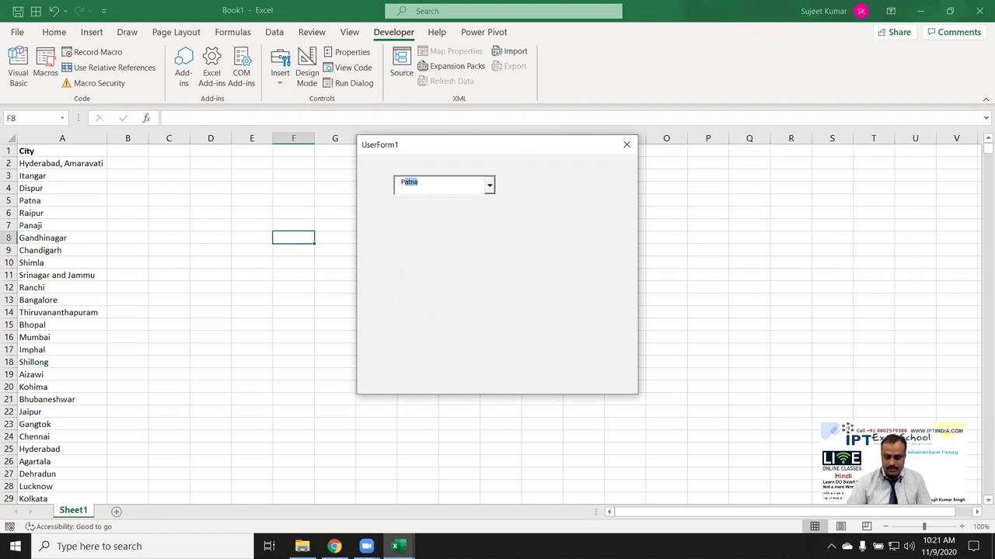
pyautogui.click(445, 182)
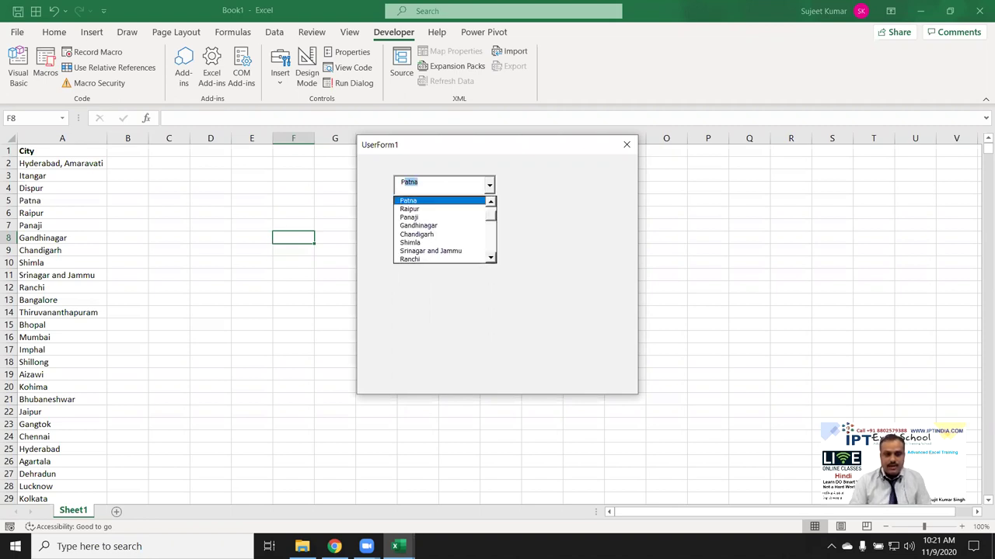
pyautogui.press('BackSpace')
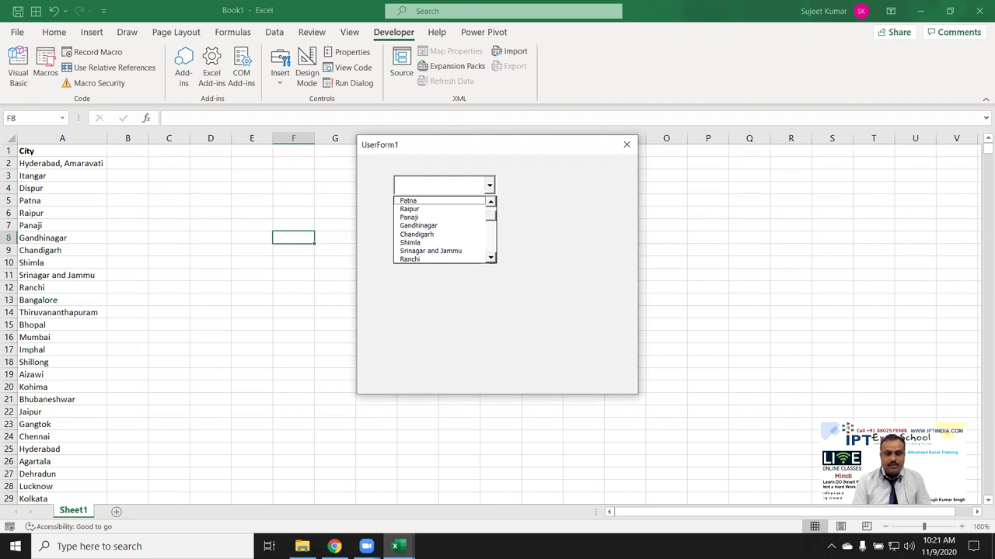
pyautogui.write('Patna')
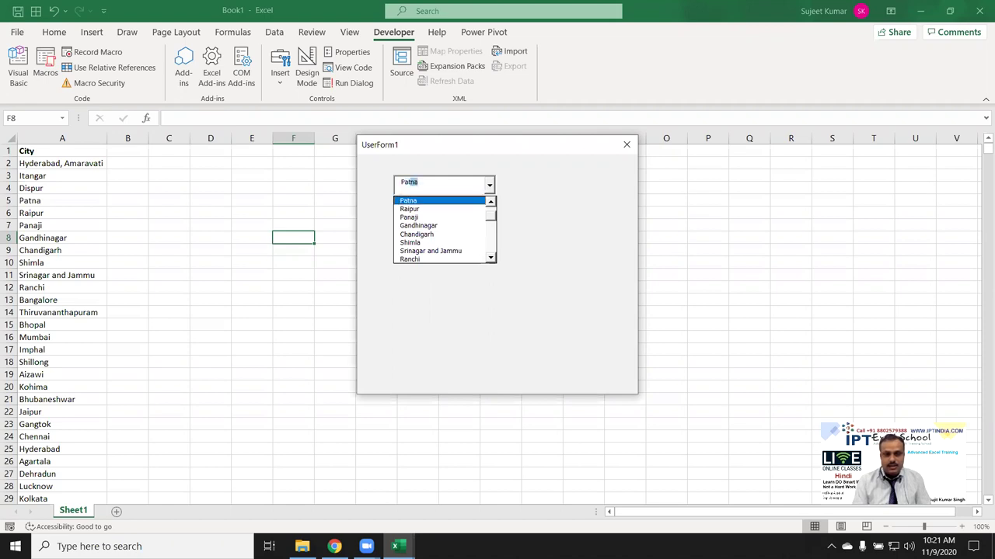
pyautogui.press('BackSpace')
pyautogui.press('BackSpace')
pyautogui.press('BackSpace')
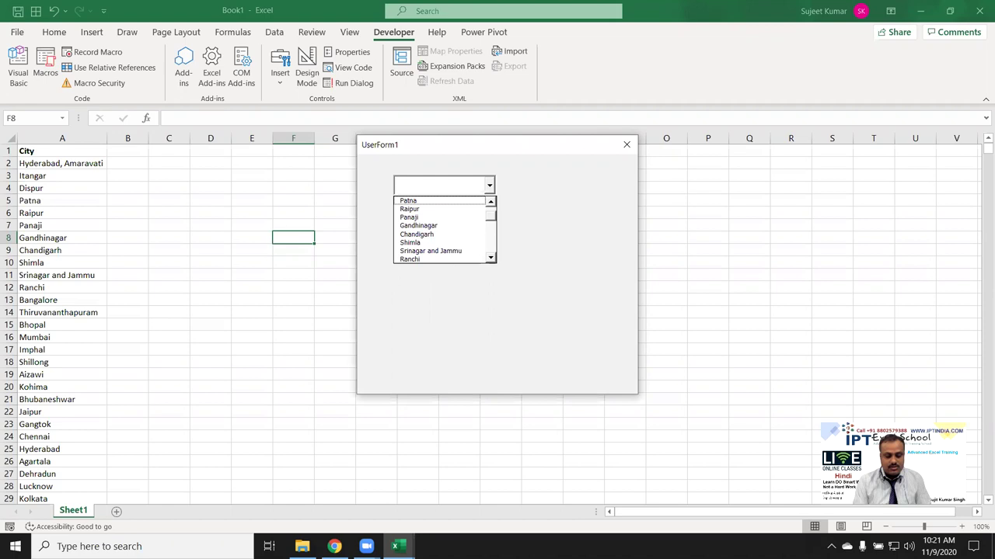
pyautogui.write('R')
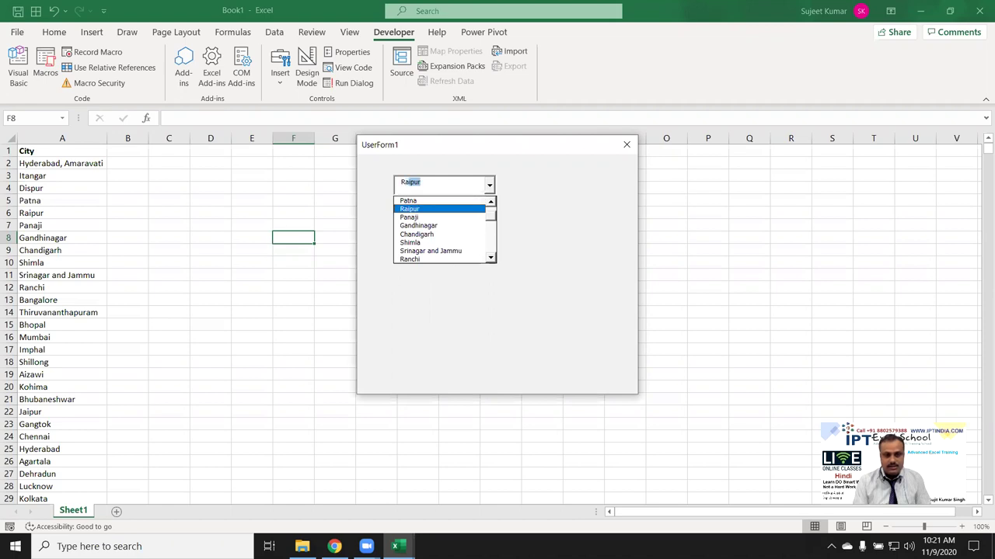
pyautogui.press('BackSpace')
pyautogui.press('BackSpace')
pyautogui.press('BackSpace')
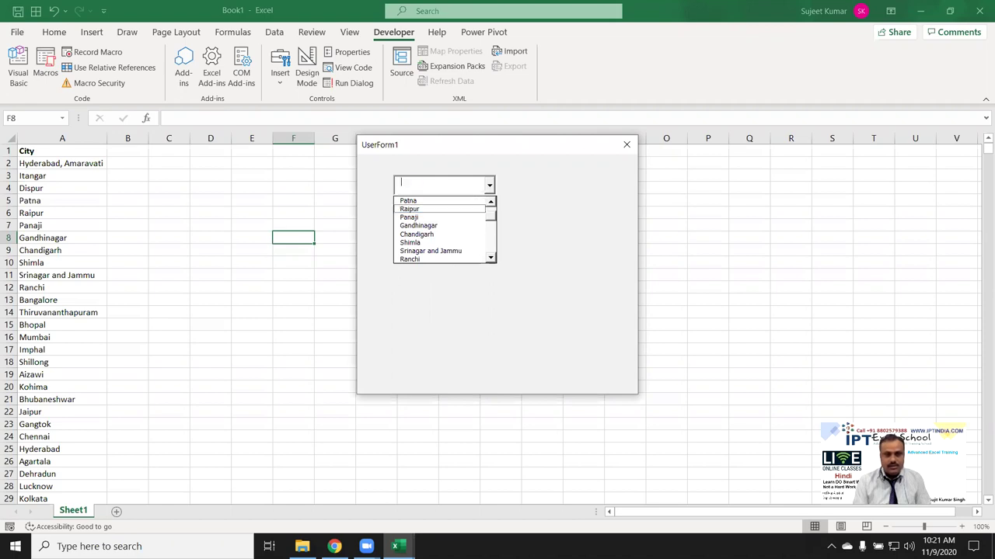
pyautogui.write('Mu')
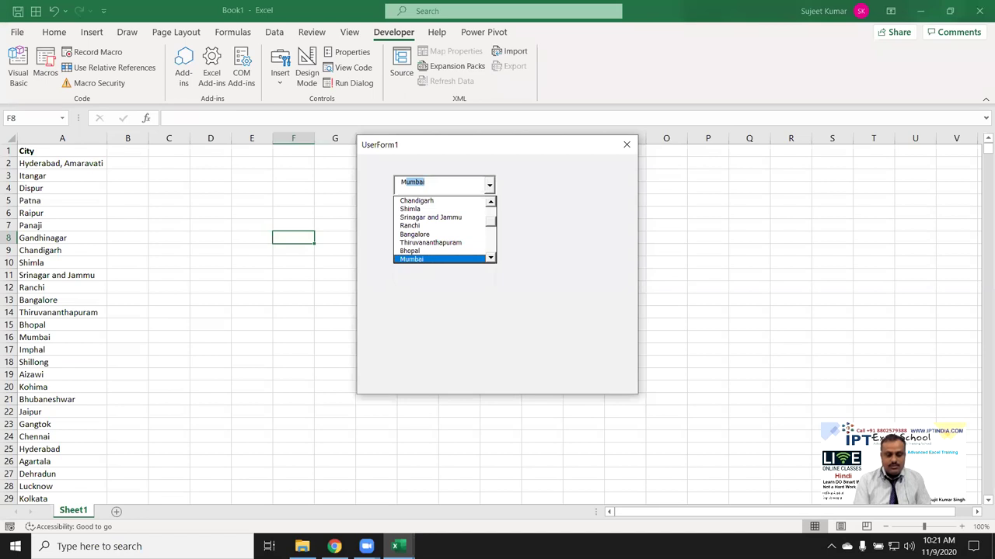
pyautogui.write('z')
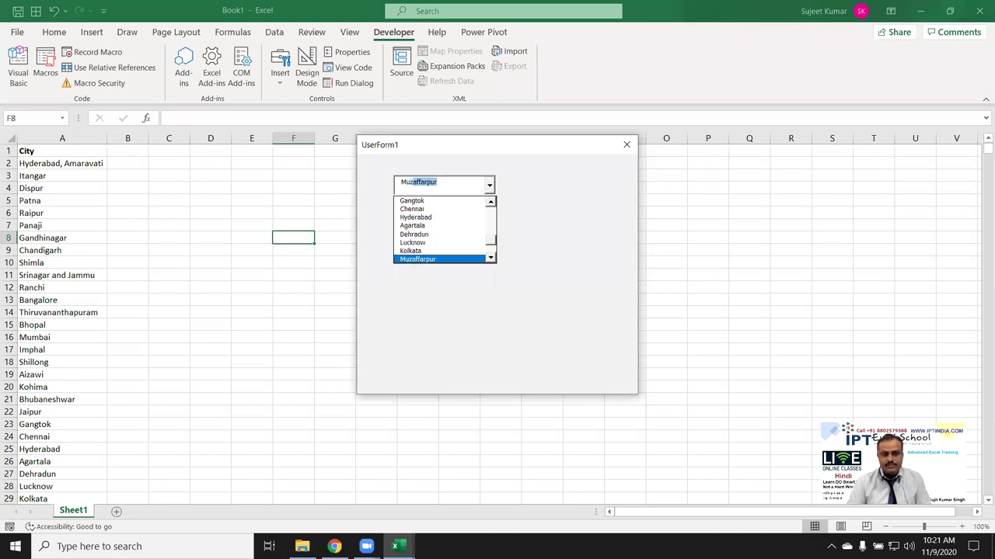
pyautogui.press('BackSpace')
pyautogui.press('BackSpace')
pyautogui.press('BackSpace')
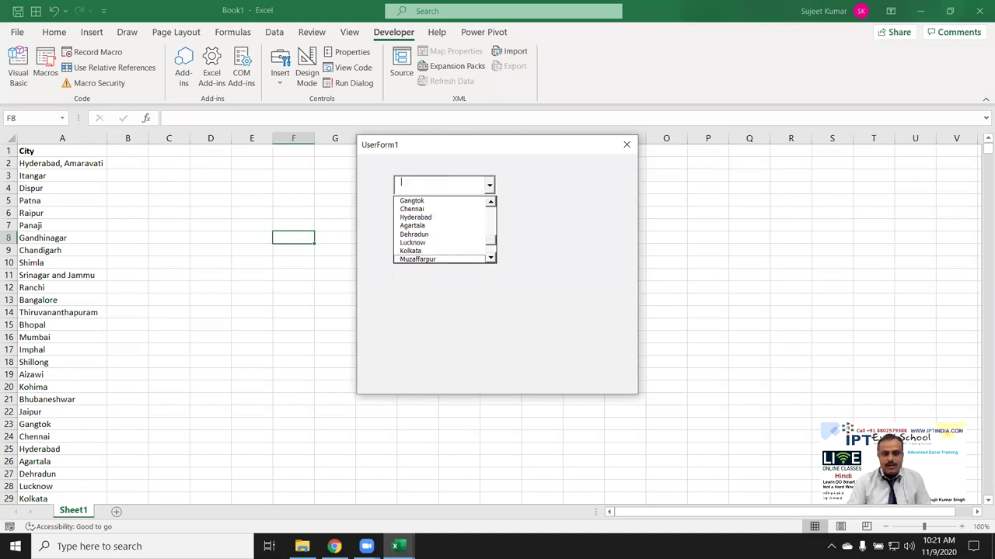
pyautogui.click(444, 184)
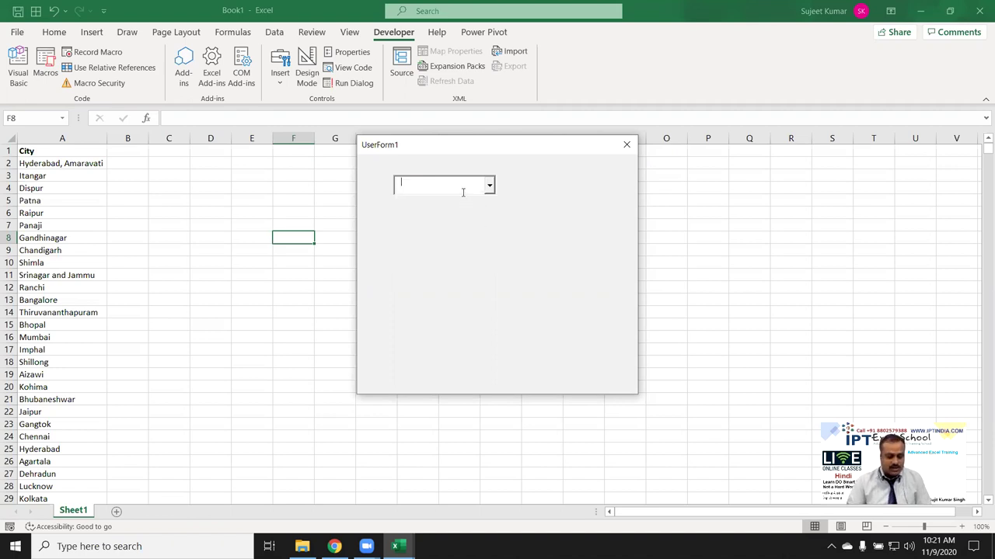
# Step: Open the city list and test auto-complete with Delhi, then clear the field
pyautogui.click(463, 192)
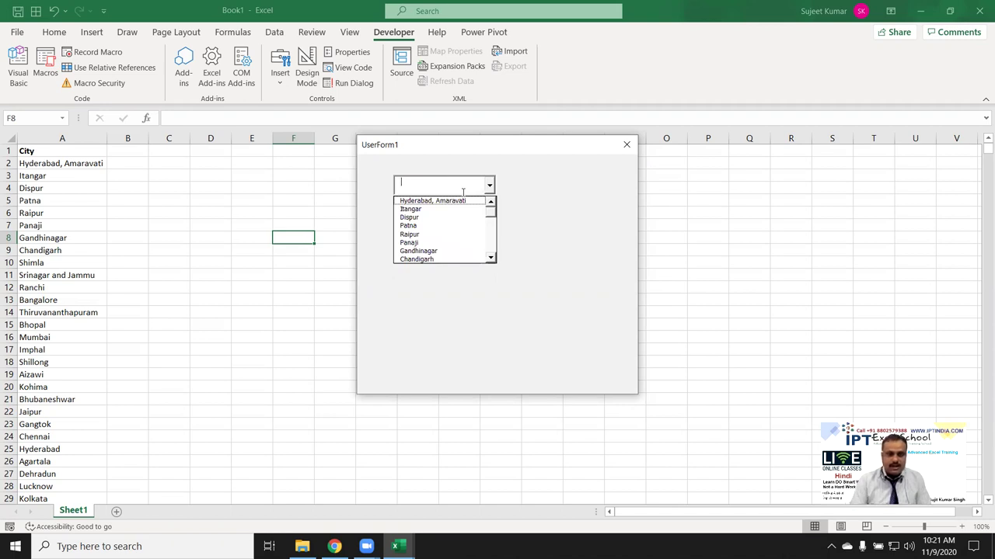
pyautogui.click(462, 192)
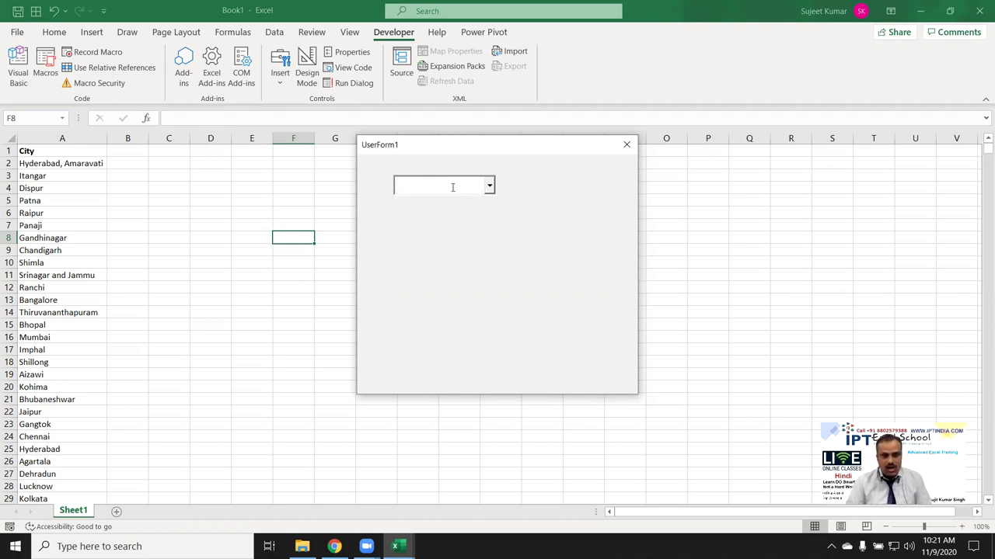
pyautogui.click(453, 187)
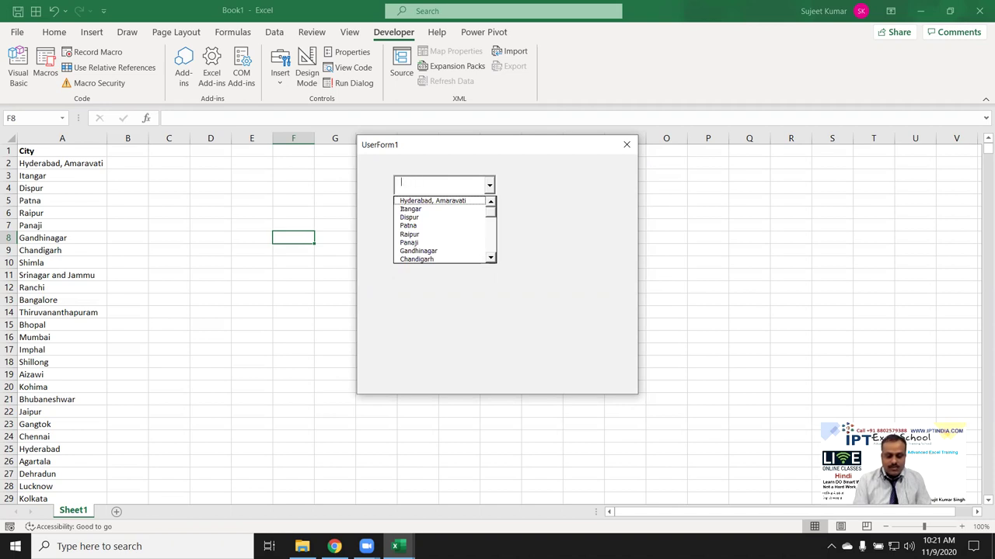
pyautogui.write('De')
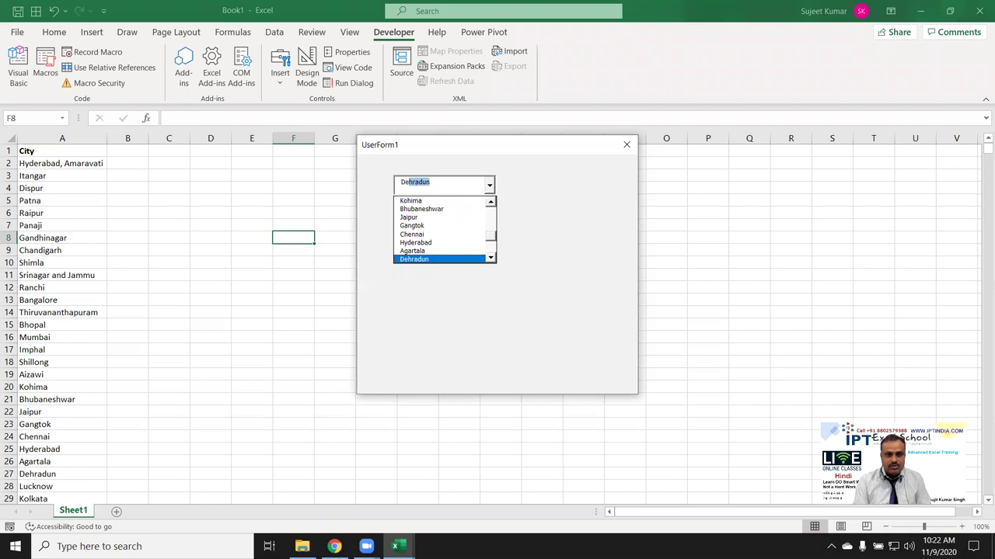
pyautogui.write('lhi')
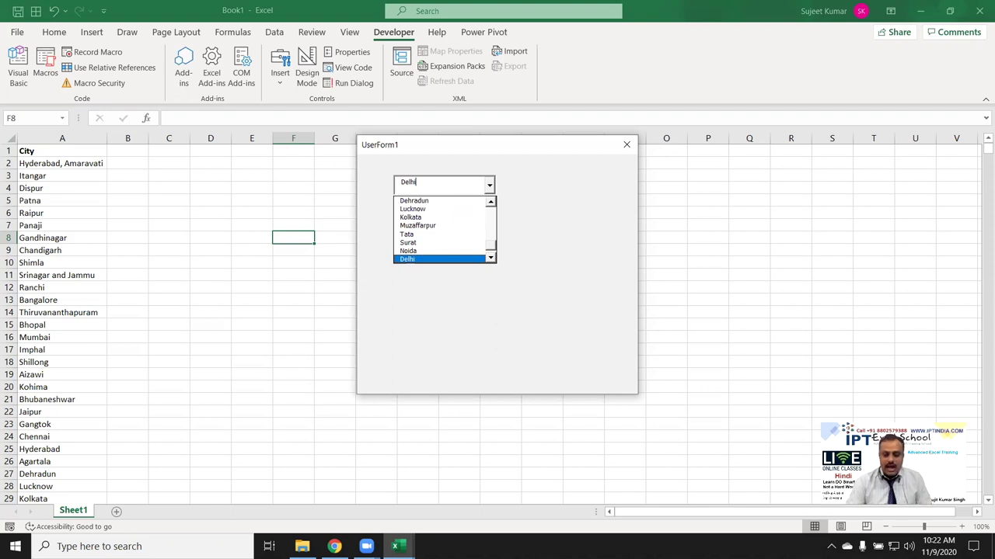
pyautogui.press('BackSpace')
pyautogui.press('BackSpace')
pyautogui.press('BackSpace')
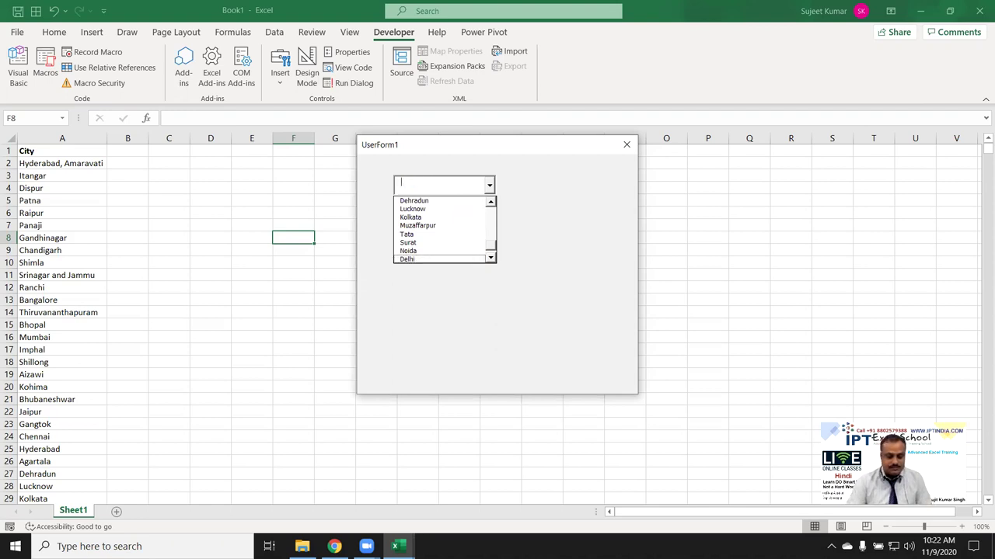
pyautogui.write('Udaypur')
pyautogui.press('BackSpace')
pyautogui.press('BackSpace')
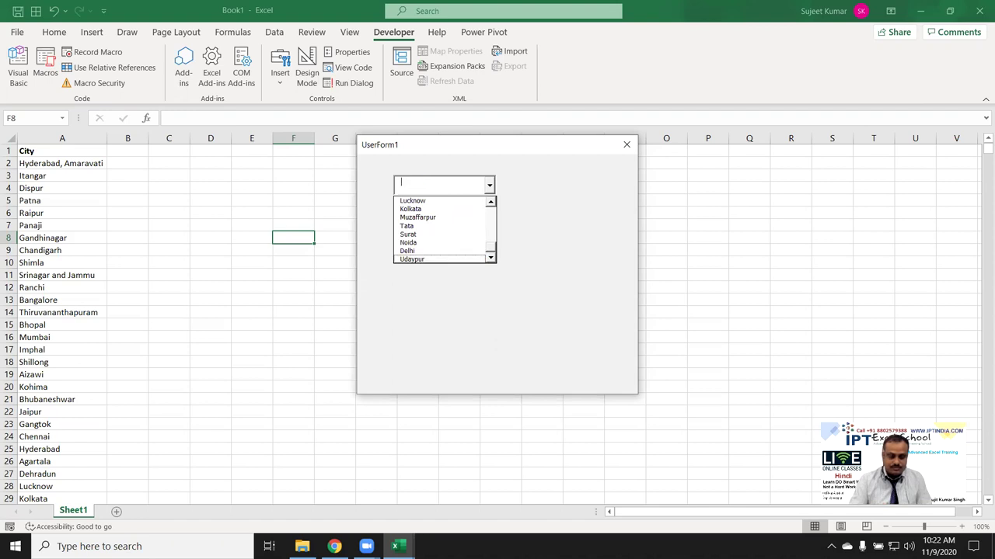
# Step: Try Yo in the combo box, then close the running UserForm1
pyautogui.write('Yo')
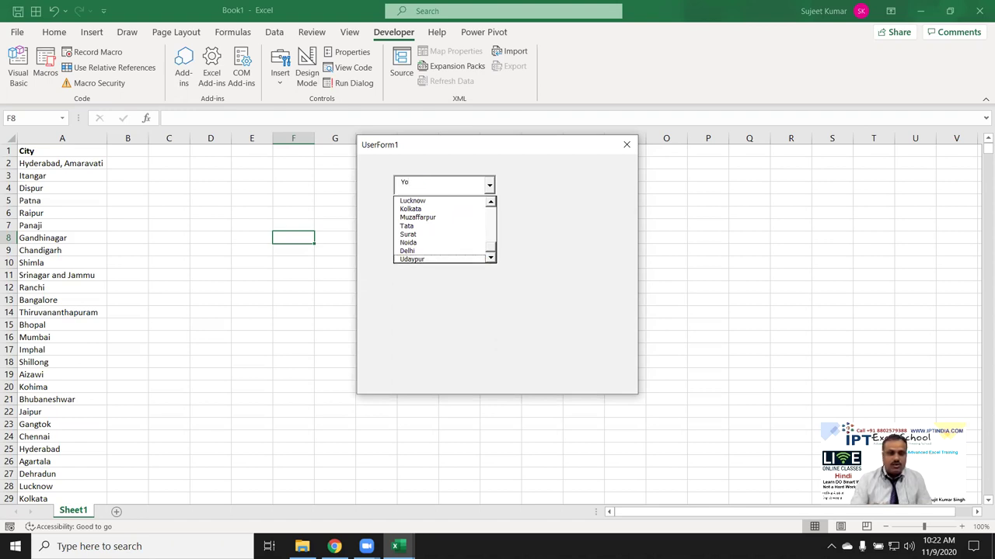
pyautogui.click(433, 184)
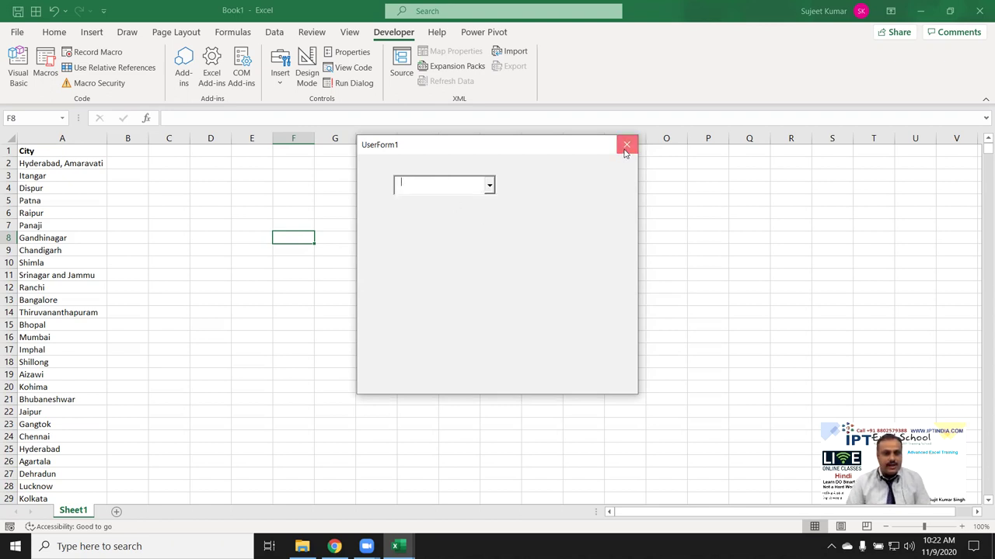
pyautogui.click(626, 147)
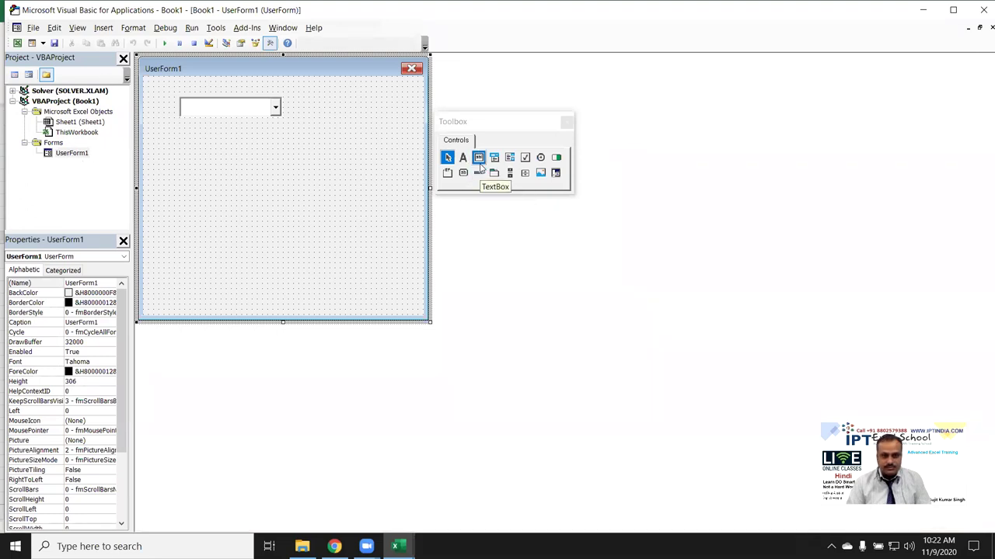
# Step: Draw TextBox1 from the Toolbox directly under the combo box on UserForm1
pyautogui.click(520, 158)
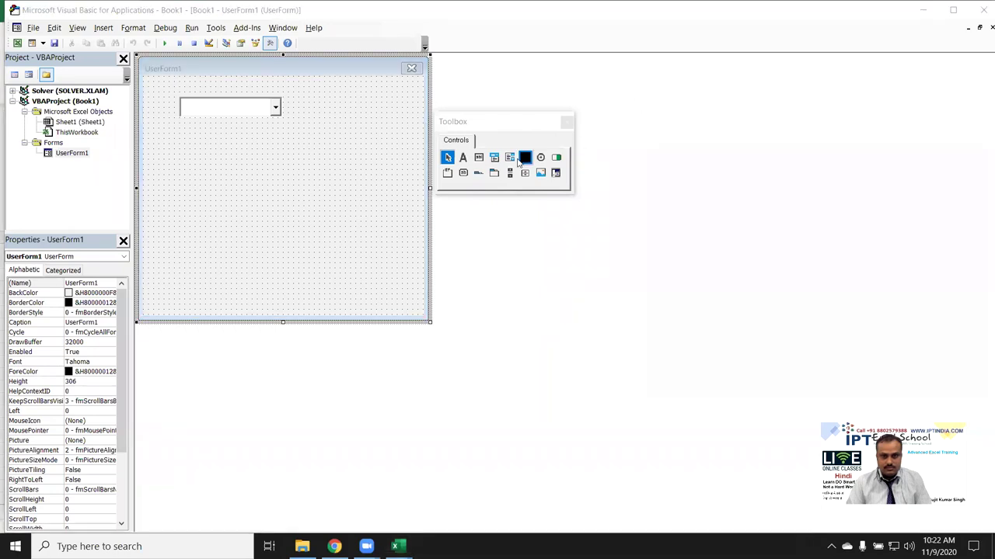
pyautogui.click(479, 157)
pyautogui.moveTo(176, 135); pyautogui.dragTo(282, 154)
pyautogui.click(303, 184)
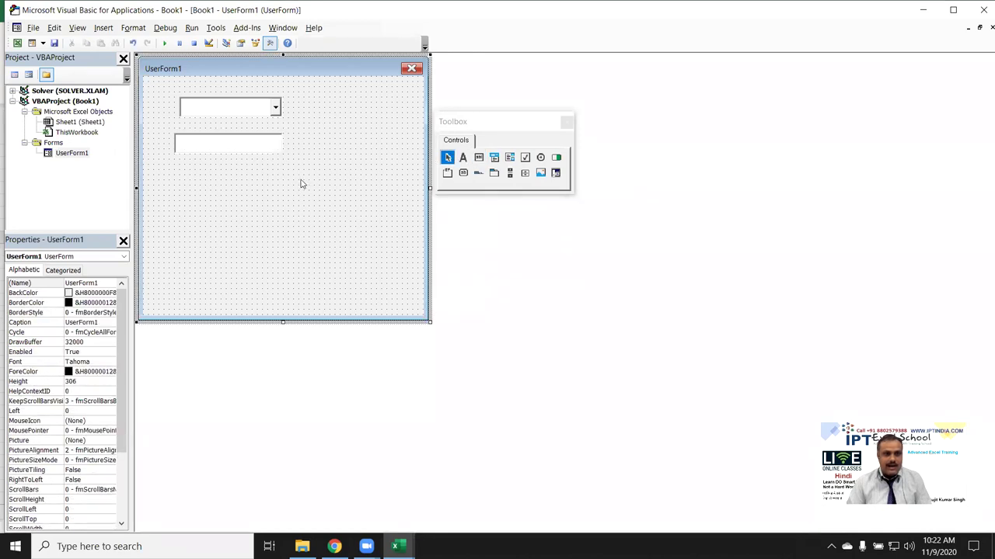
pyautogui.click(164, 43)
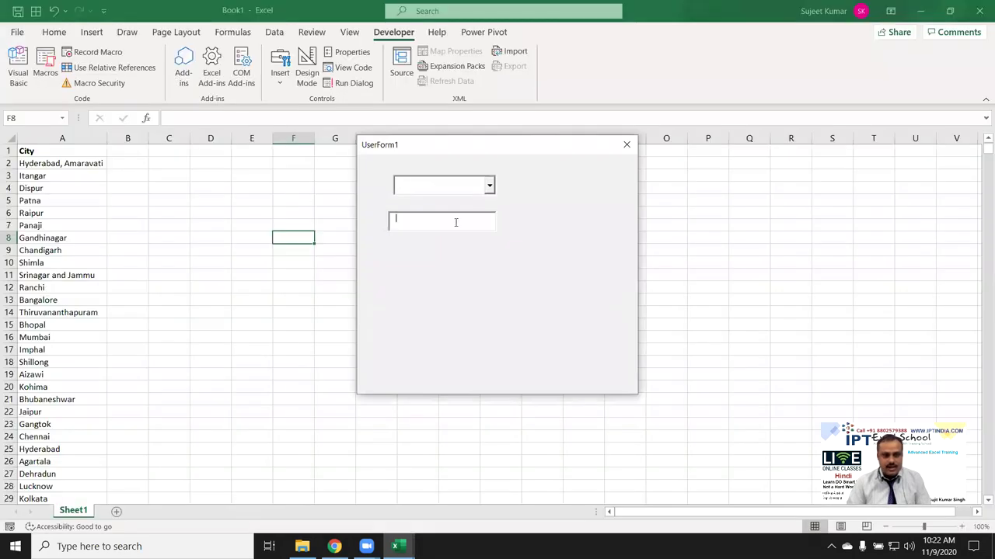
pyautogui.write('Pa')
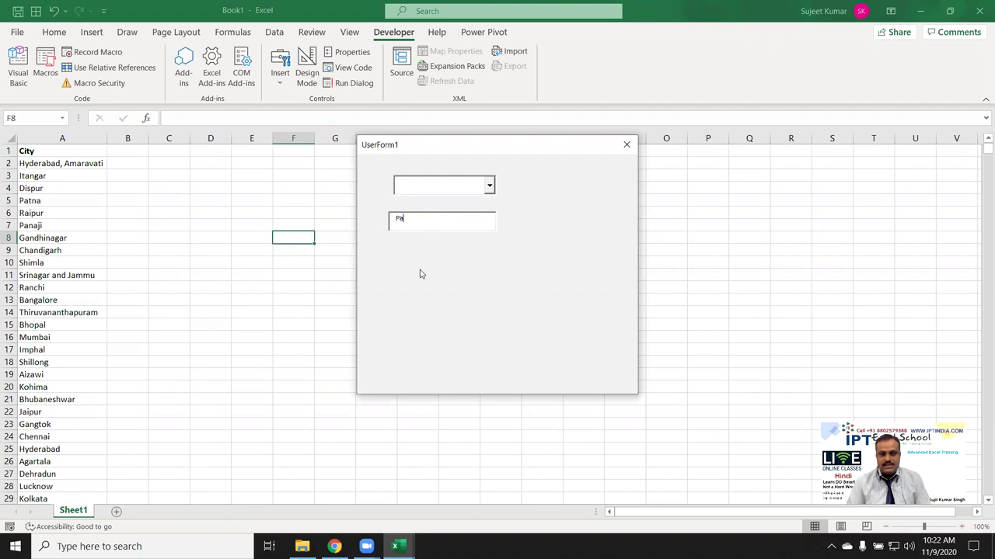
pyautogui.press('BackSpace')
pyautogui.press('BackSpace')
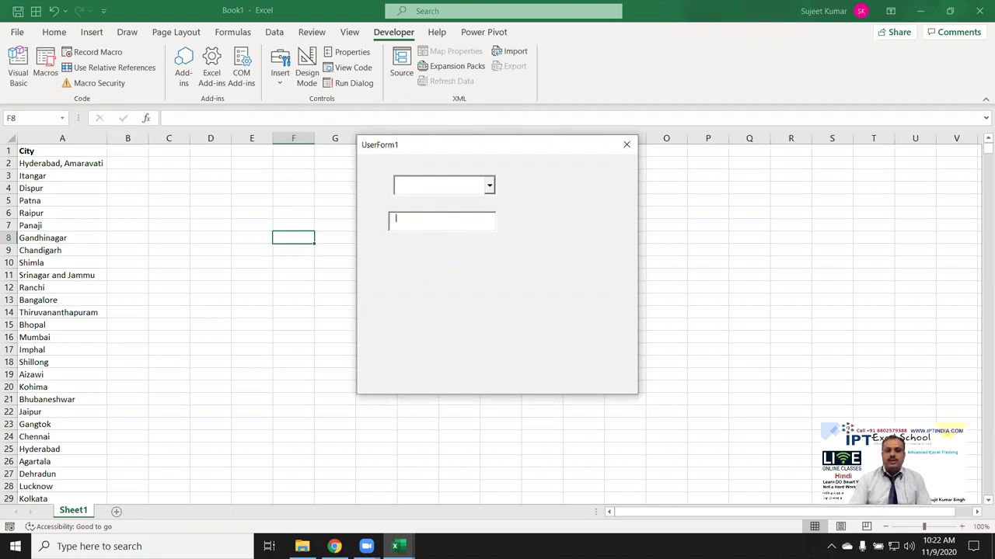
pyautogui.click(490, 186)
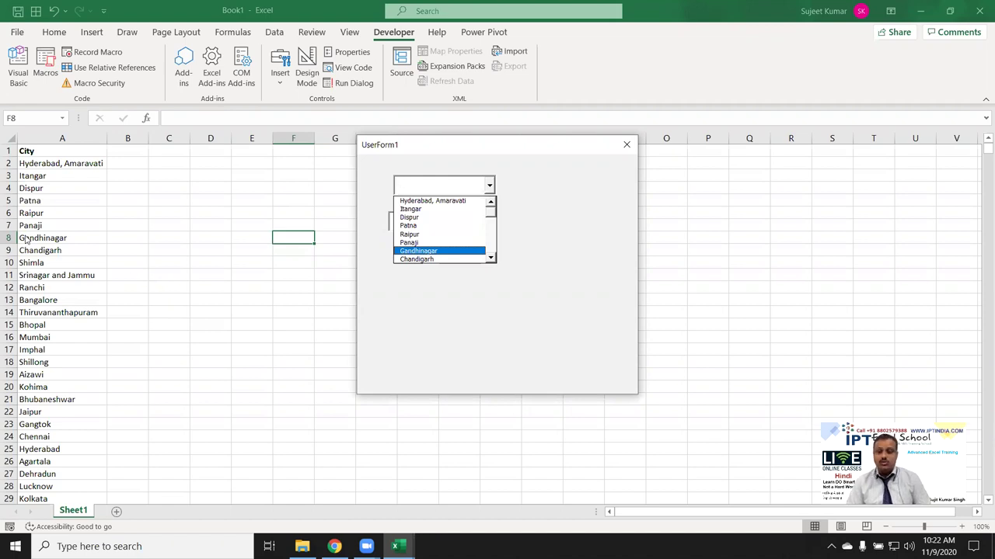
pyautogui.click(25, 241)
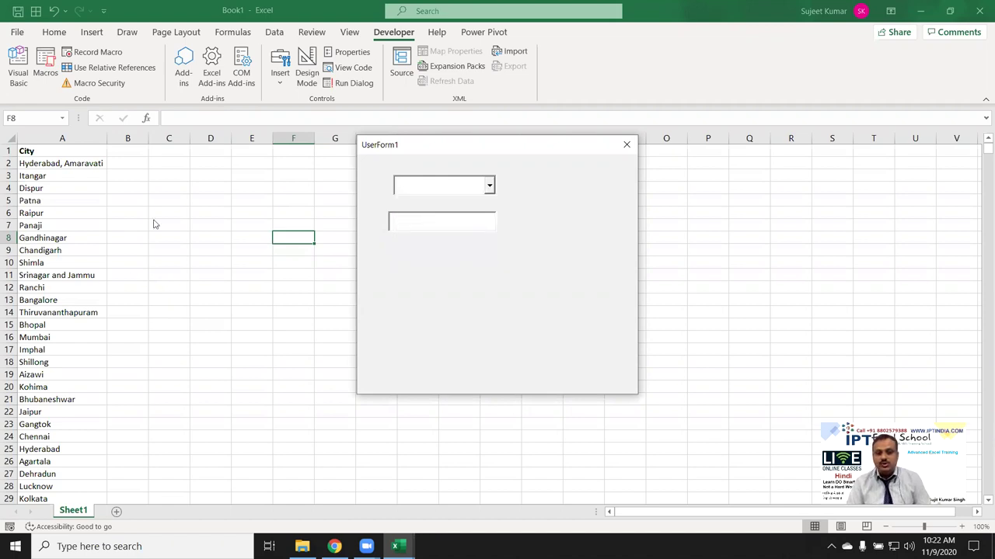
# Step: Close the running form and draw ListBox1 below the text box
pyautogui.click(626, 145)
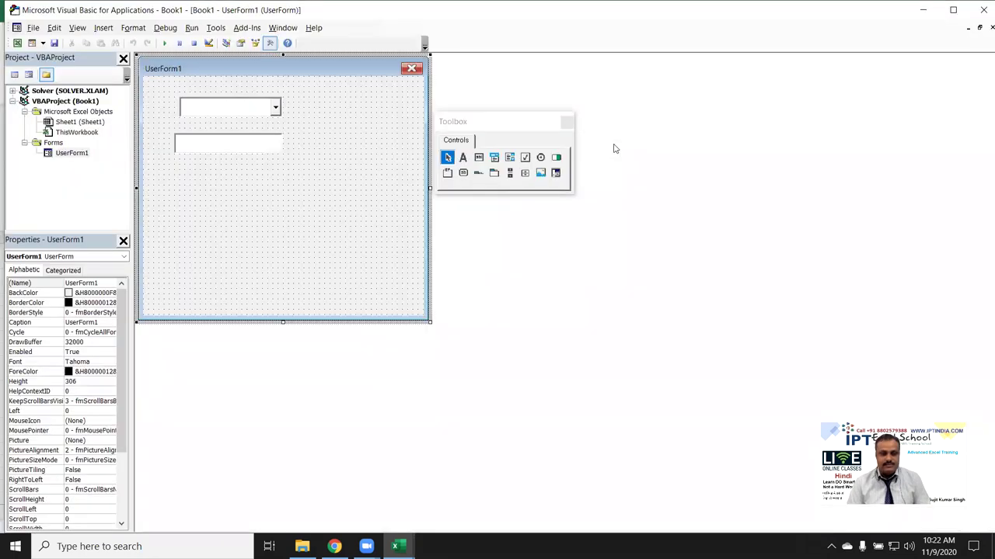
pyautogui.click(269, 153)
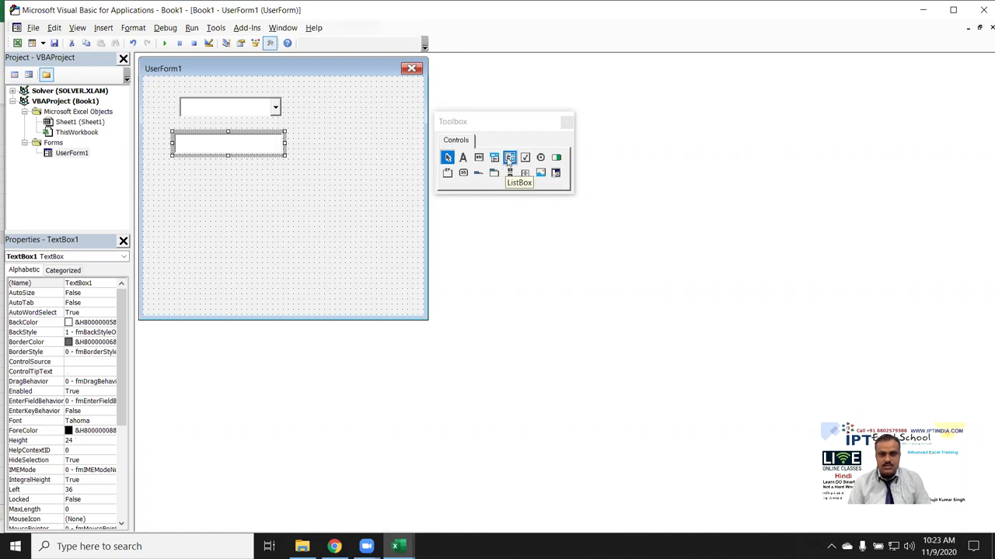
pyautogui.click(508, 157)
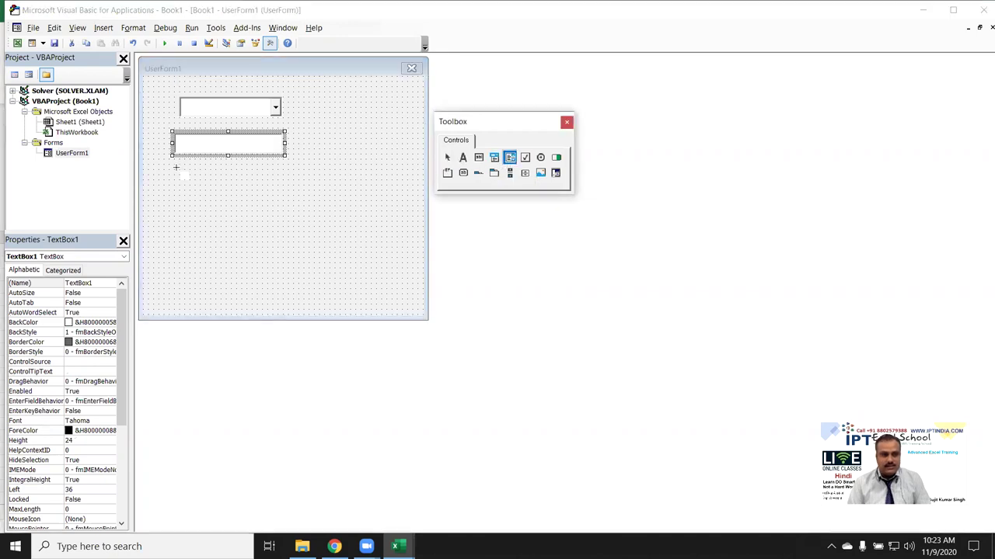
pyautogui.moveTo(176, 167); pyautogui.dragTo(266, 232)
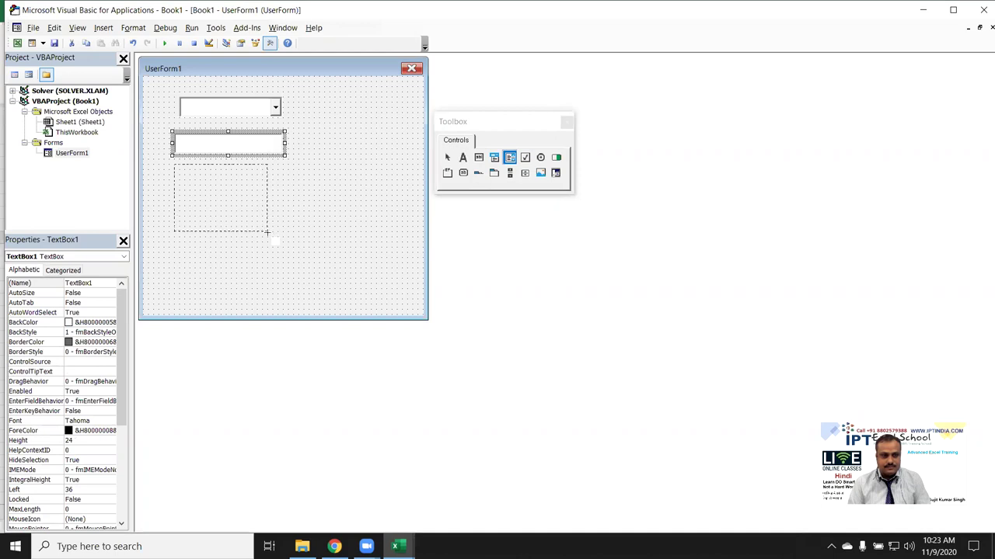
pyautogui.moveTo(269, 233); pyautogui.dragTo(273, 236)
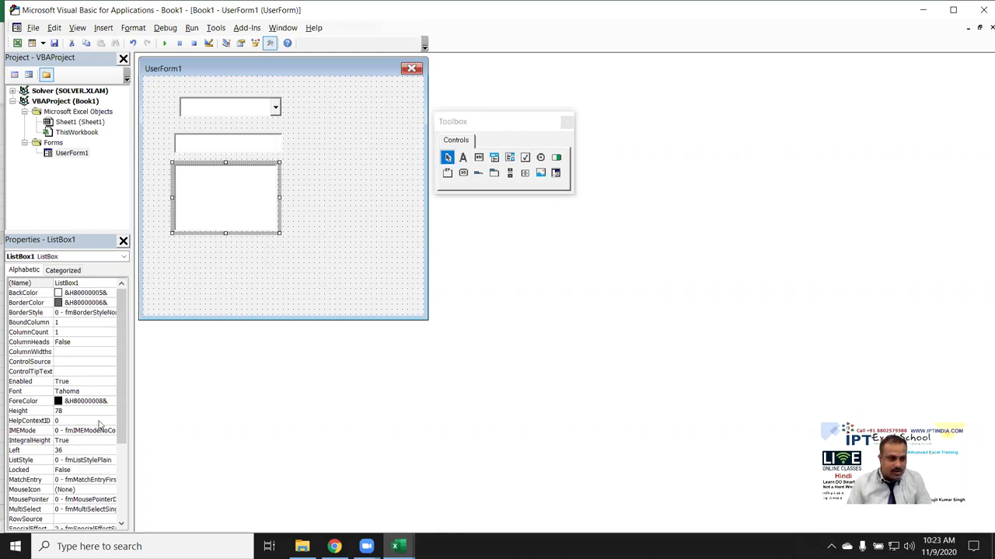
# Step: Set ListBox1's Visible property to False and open TextBox1's Change event code
pyautogui.scroll(-4, 102, 461)
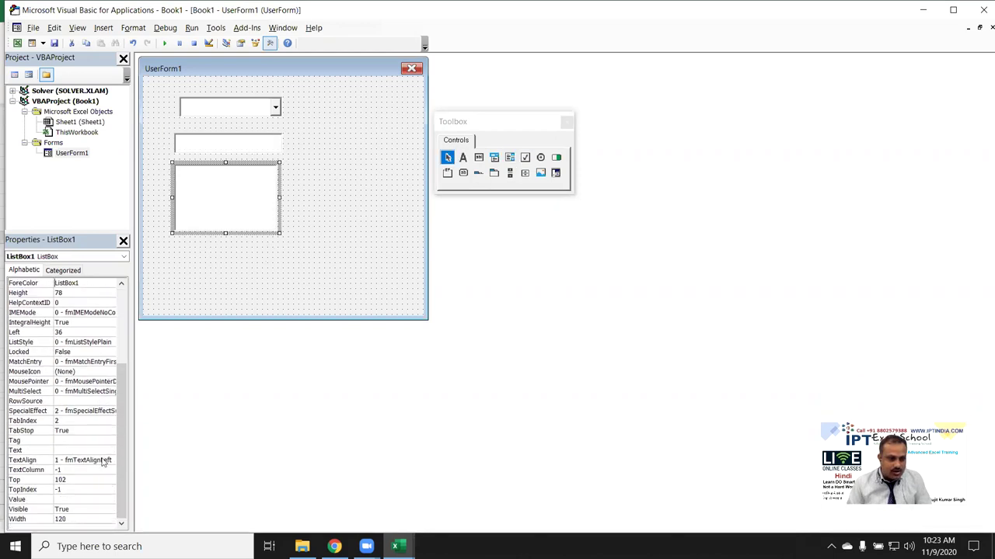
pyautogui.click(95, 509)
pyautogui.click(111, 510)
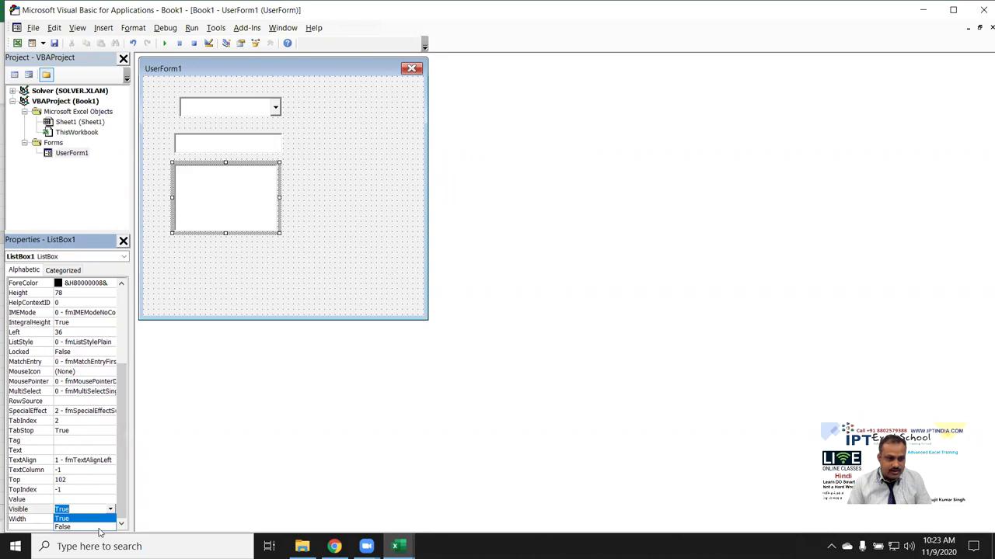
pyautogui.click(98, 529)
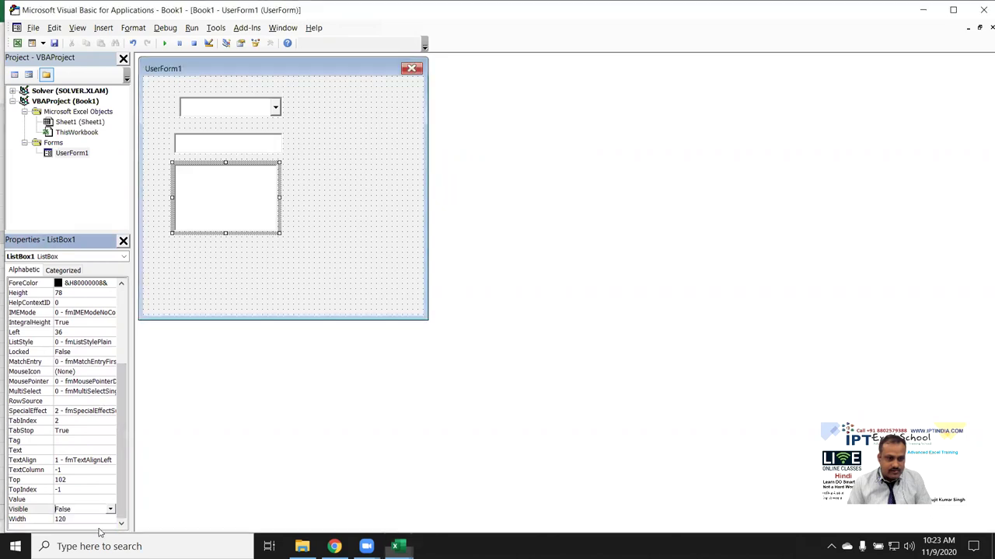
pyautogui.click(350, 241)
pyautogui.doubleClick(248, 145)
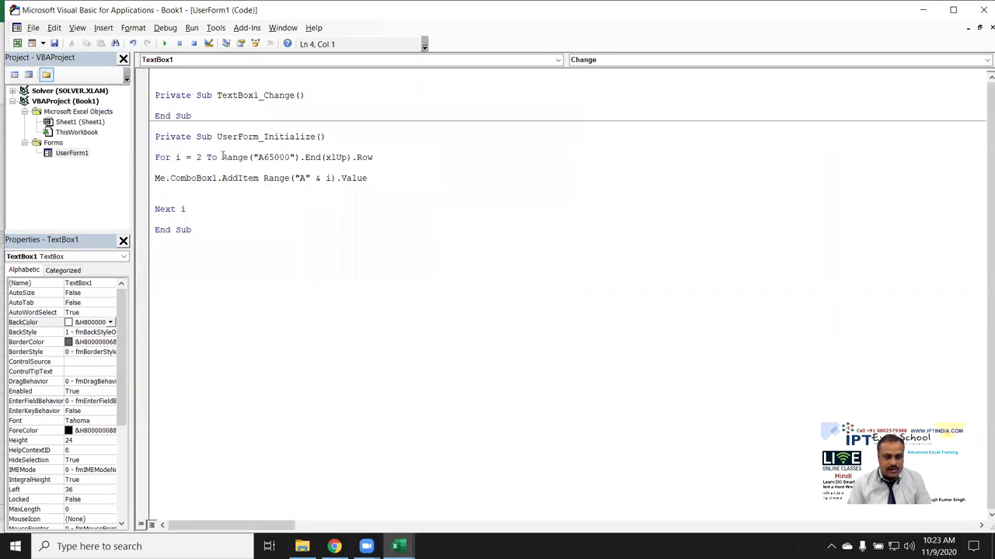
# Step: Add Me.ListBox1.Clear as the first statement of TextBox1_Change
pyautogui.press('Return')
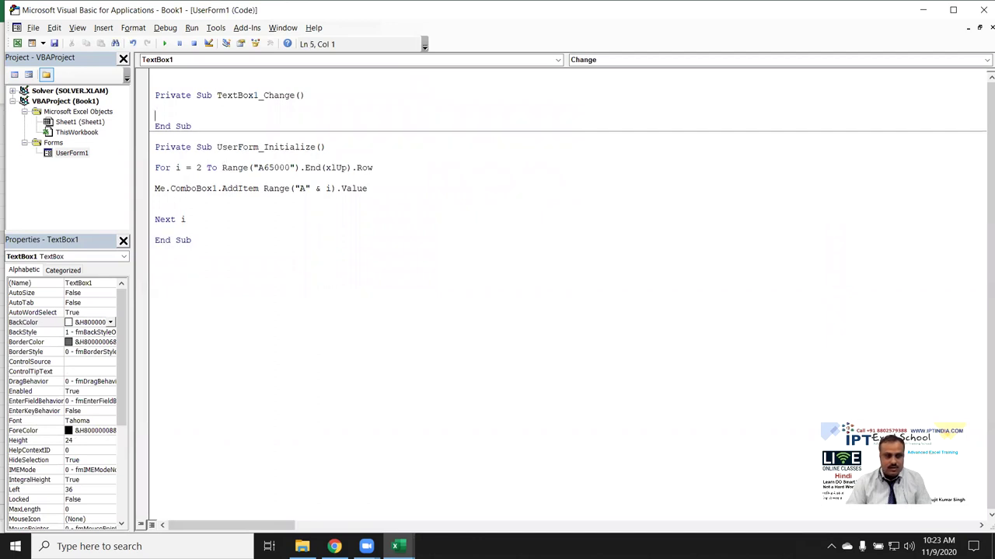
pyautogui.press('Up')
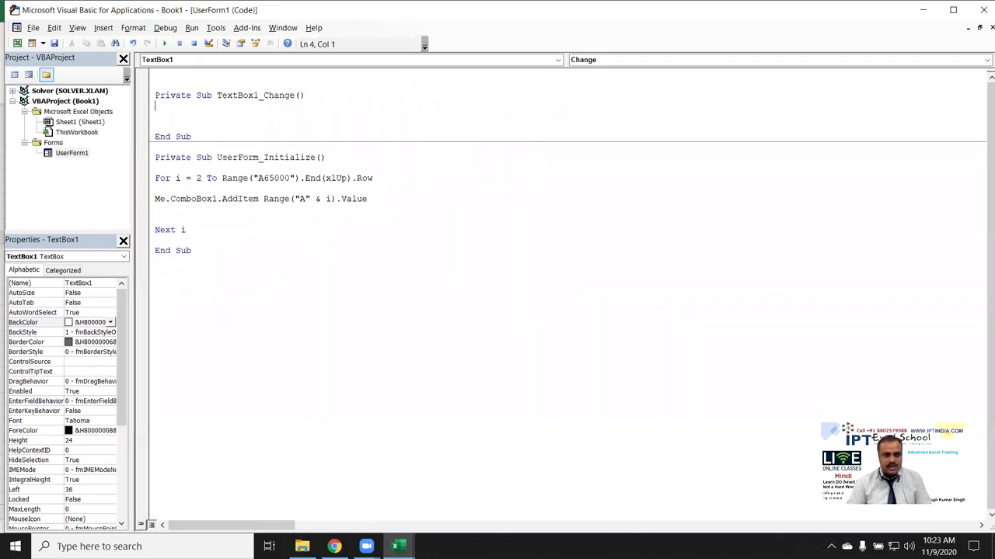
pyautogui.write('me')
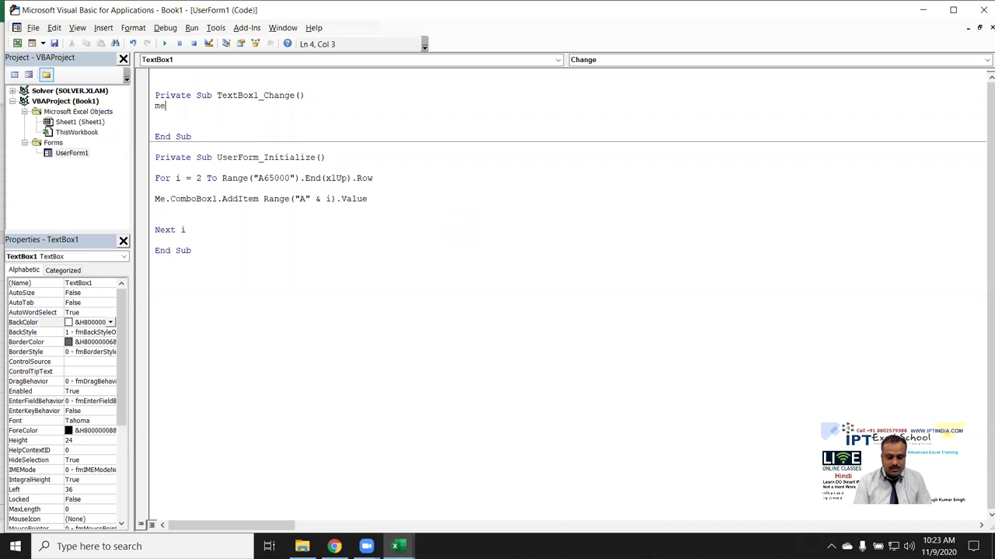
pyautogui.write('.Li')
pyautogui.press('Tab')
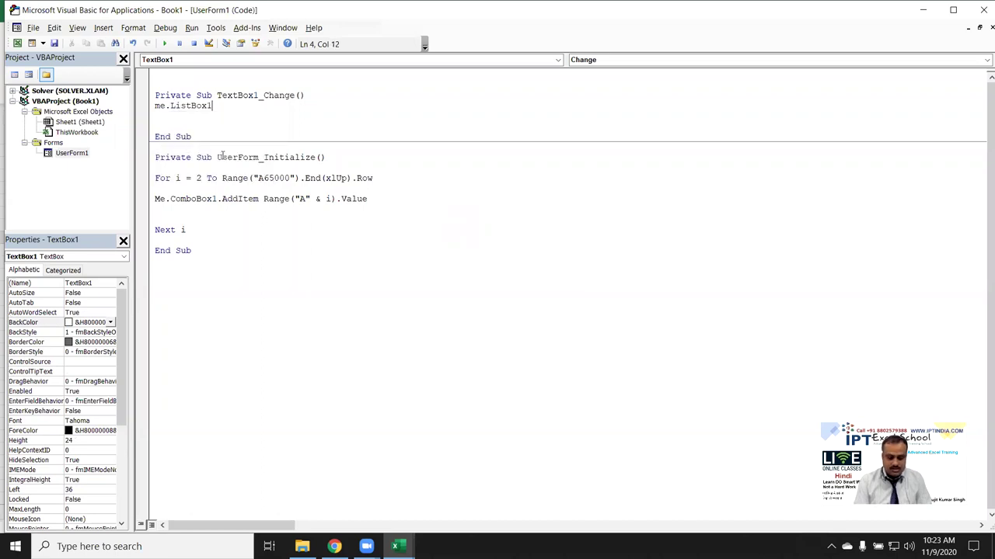
pyautogui.write('.cl')
pyautogui.press('Tab')
pyautogui.press('Return')
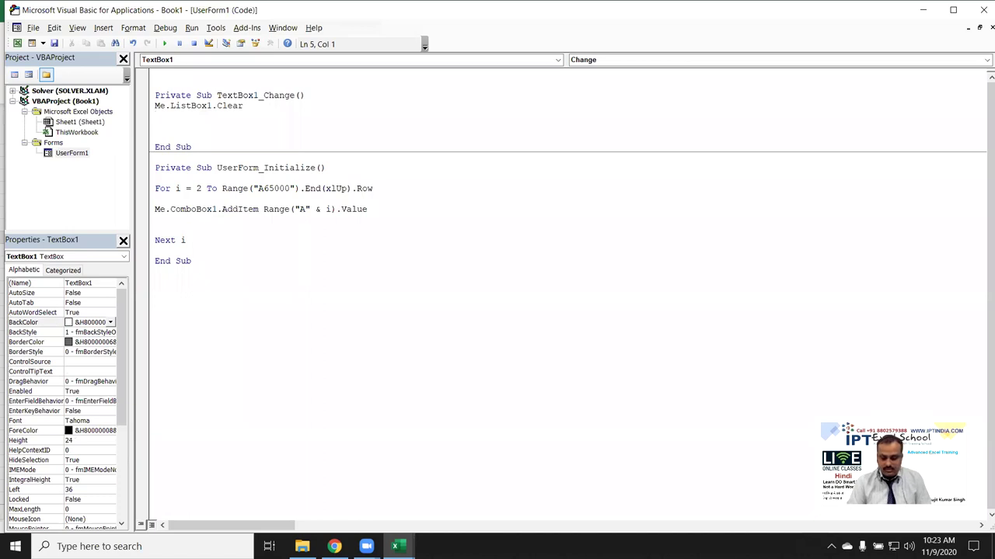
# Step: Start a 'dim dt as new col' declaration on a new line, then backspace part of it
pyautogui.press('Return')
pyautogui.press('Up')
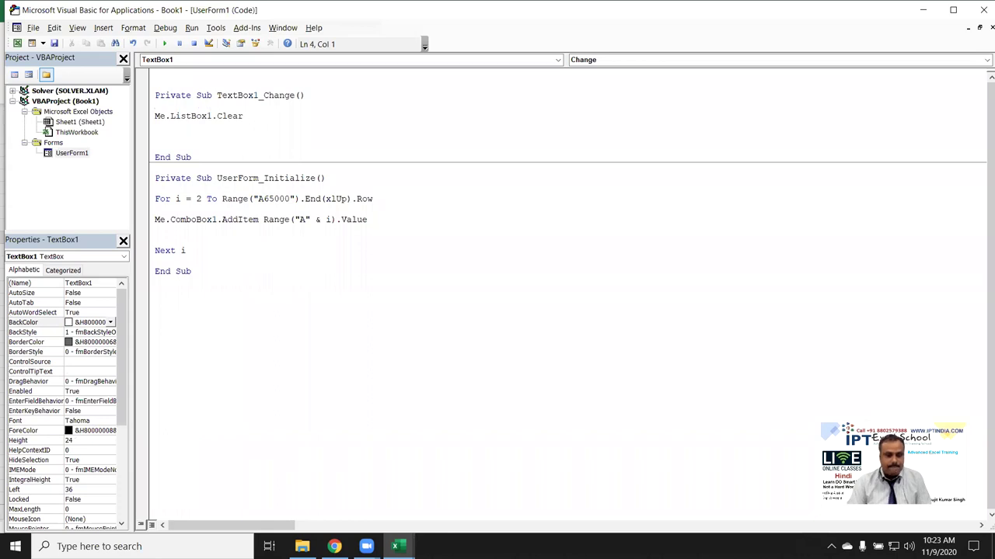
pyautogui.press('Return')
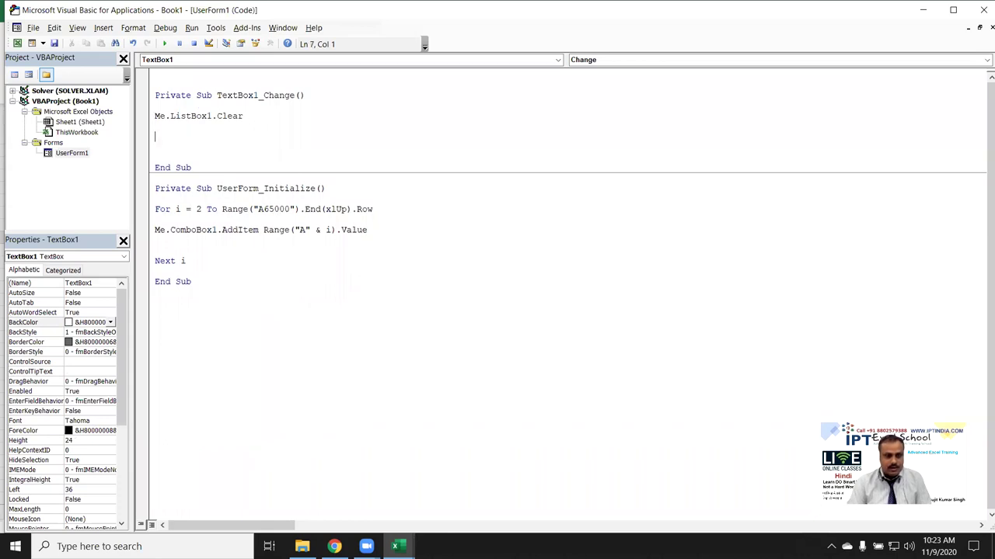
pyautogui.press('Return')
pyautogui.press('Up')
pyautogui.write('dim ')
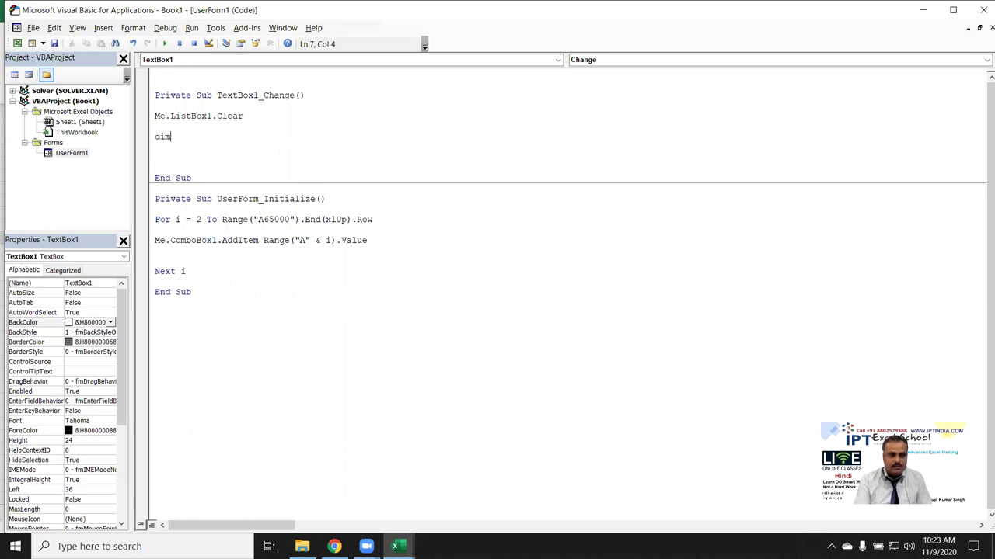
pyautogui.write('dt as')
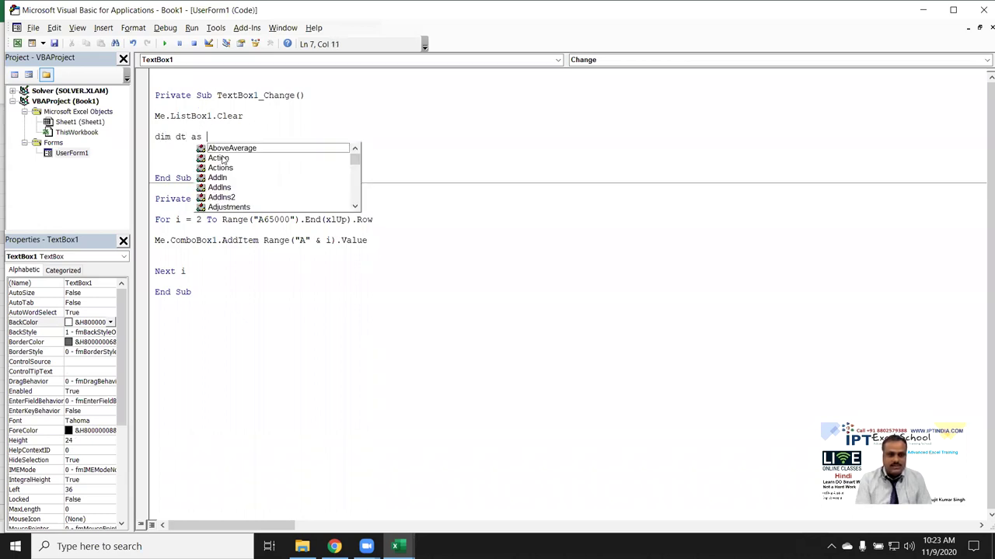
pyautogui.write(' ne')
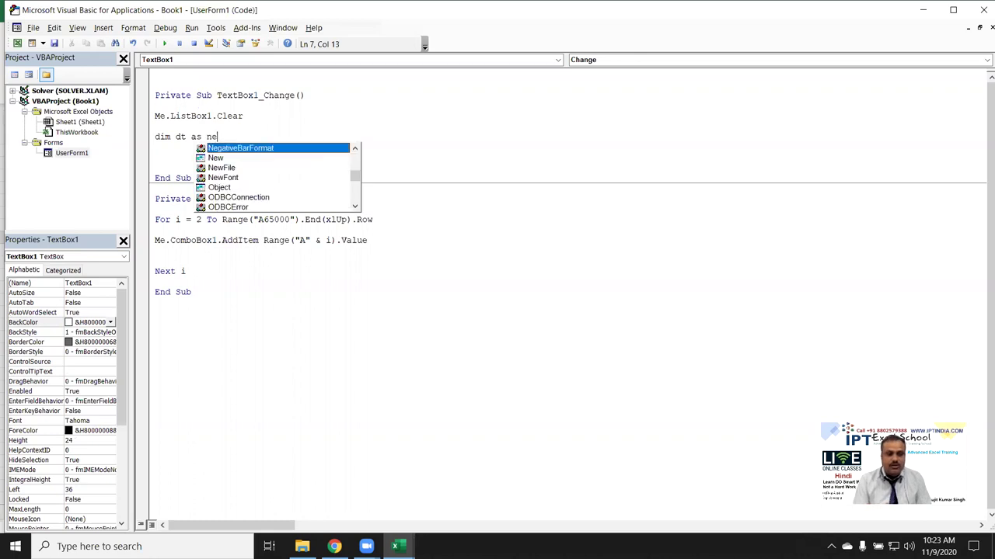
pyautogui.write('w col')
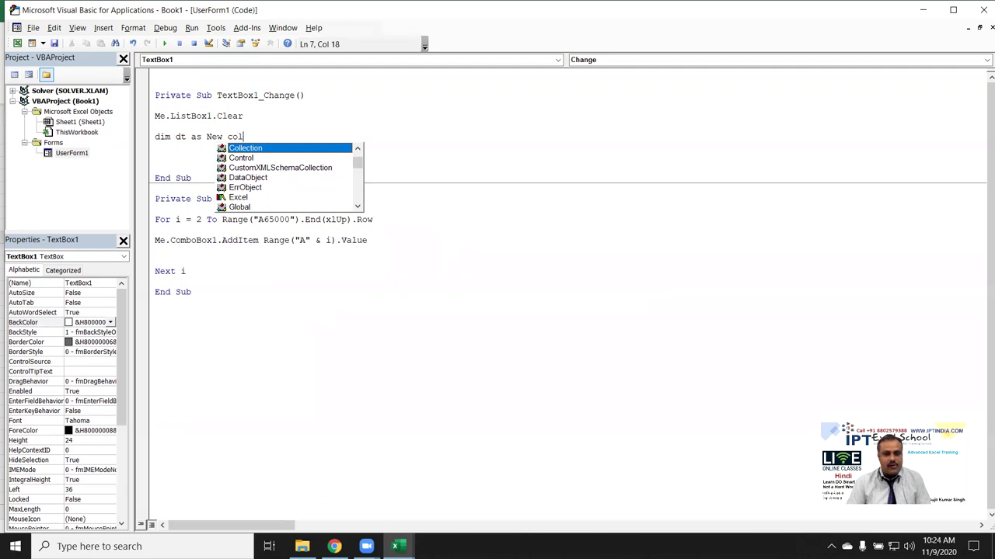
pyautogui.press('BackSpace')
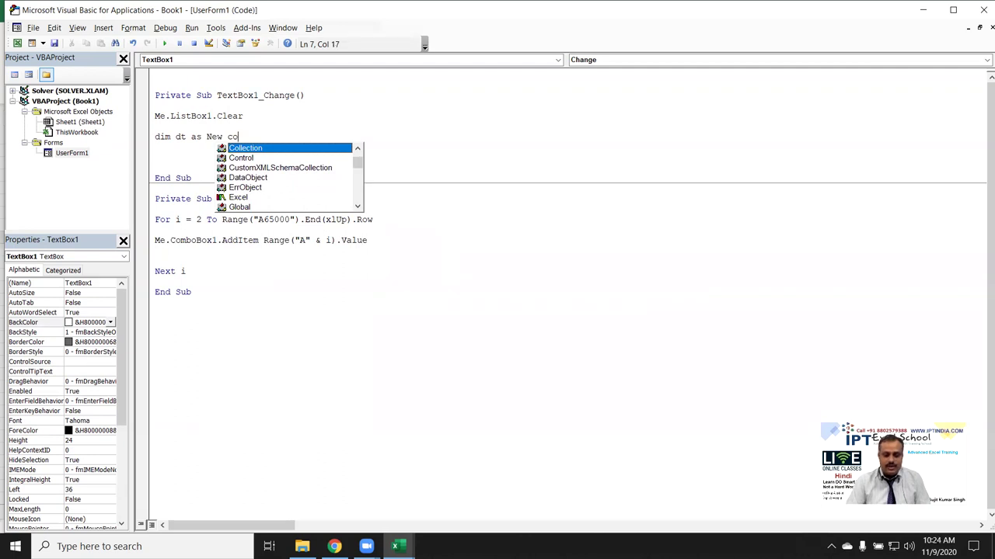
pyautogui.press('BackSpace')
pyautogui.press('BackSpace')
pyautogui.press('BackSpace')
pyautogui.press('BackSpace')
pyautogui.press('BackSpace')
pyautogui.press('BackSpace')
pyautogui.press('BackSpace')
pyautogui.press('BackSpace')
pyautogui.press('BackSpace')
pyautogui.press('BackSpace')
pyautogui.press('BackSpace')
pyautogui.press('BackSpace')
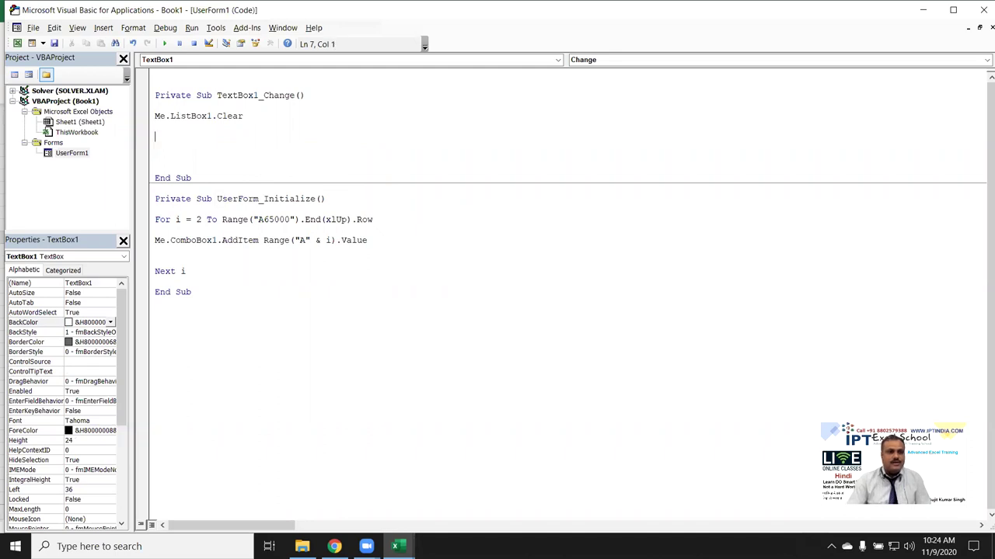
pyautogui.hotkey('alt', 'F11')
pyautogui.moveTo(45, 164); pyautogui.dragTo(62, 301)
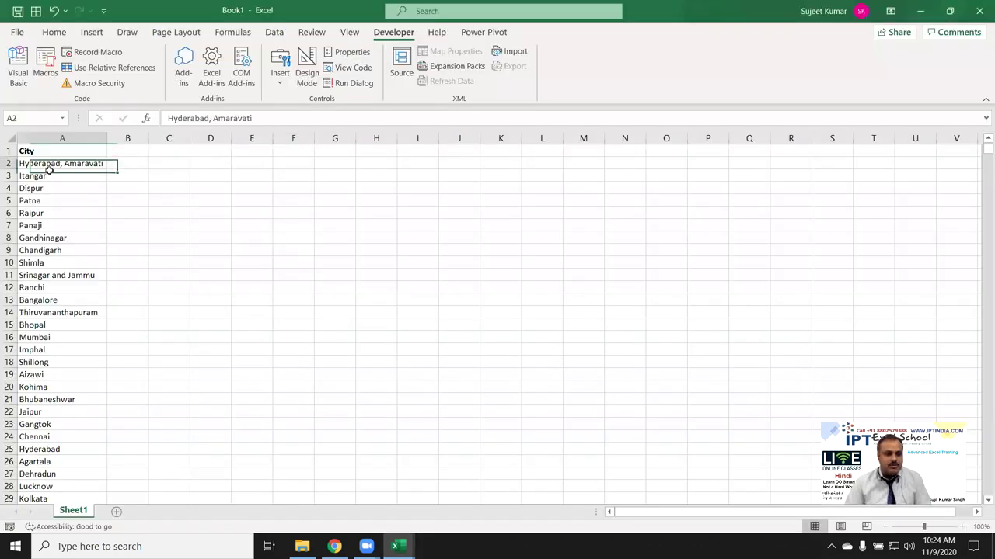
pyautogui.hotkey('alt', 'F11')
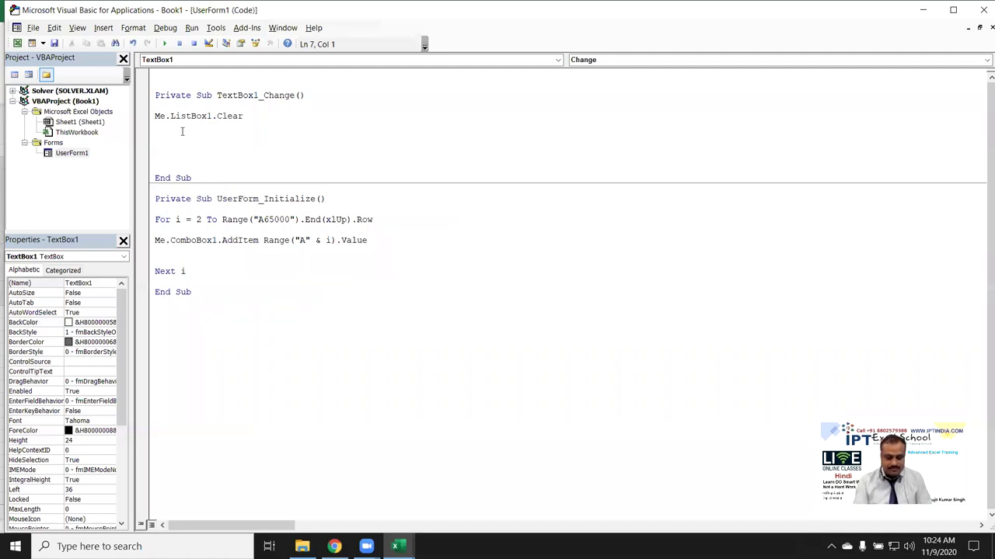
pyautogui.write('for')
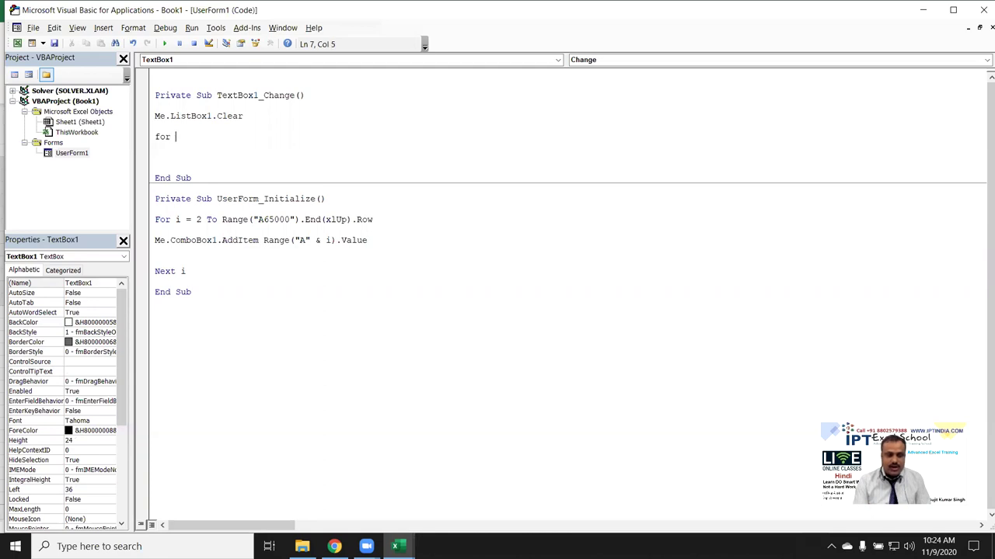
pyautogui.press('BackSpace')
pyautogui.press('BackSpace')
pyautogui.press('BackSpace')
pyautogui.press('BackSpace')
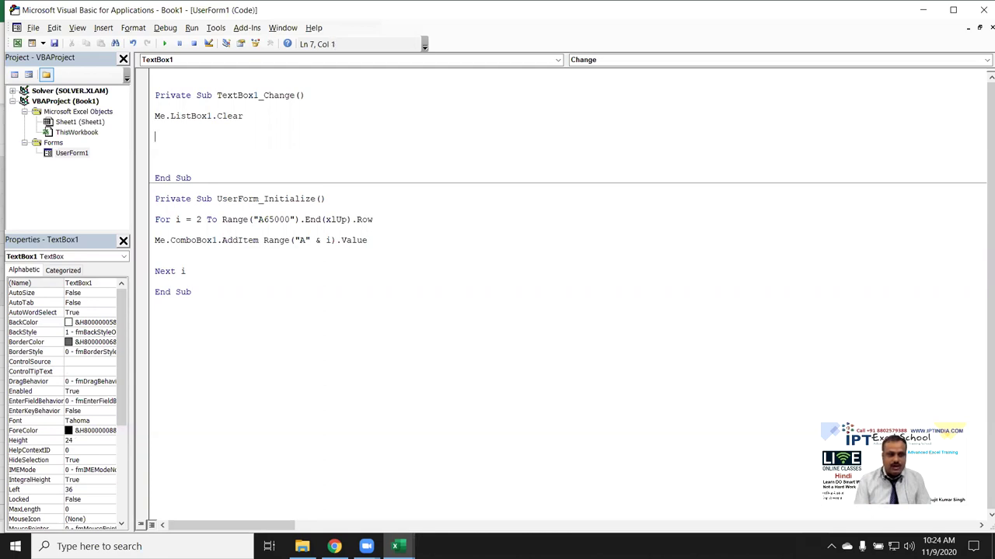
# Step: Copy the For…Next loop from UserForm_Initialize into TextBox1_Change
pyautogui.moveTo(187, 272); pyautogui.dragTo(144, 220)
pyautogui.hotkey('ctrl', 'c')
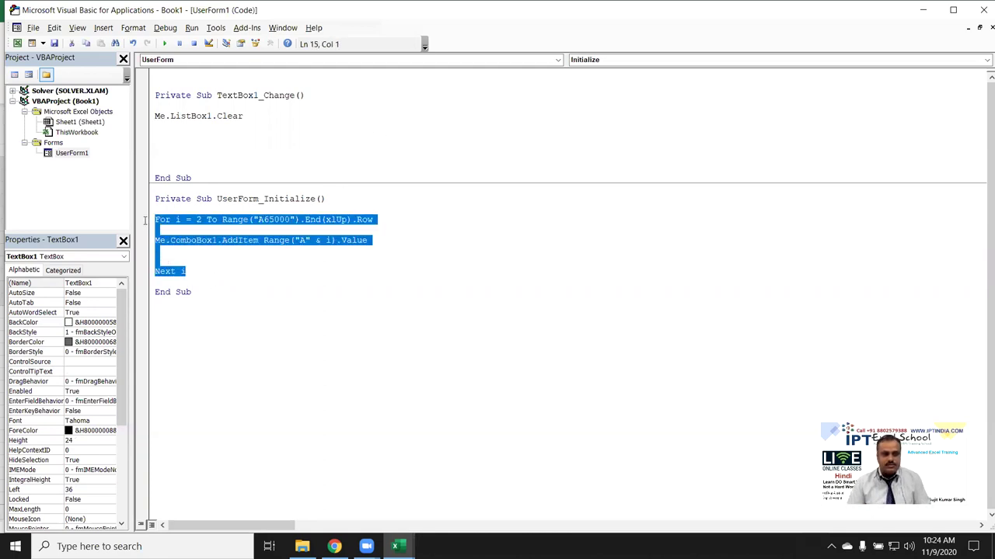
pyautogui.click(175, 140)
pyautogui.hotkey('ctrl', 'v')
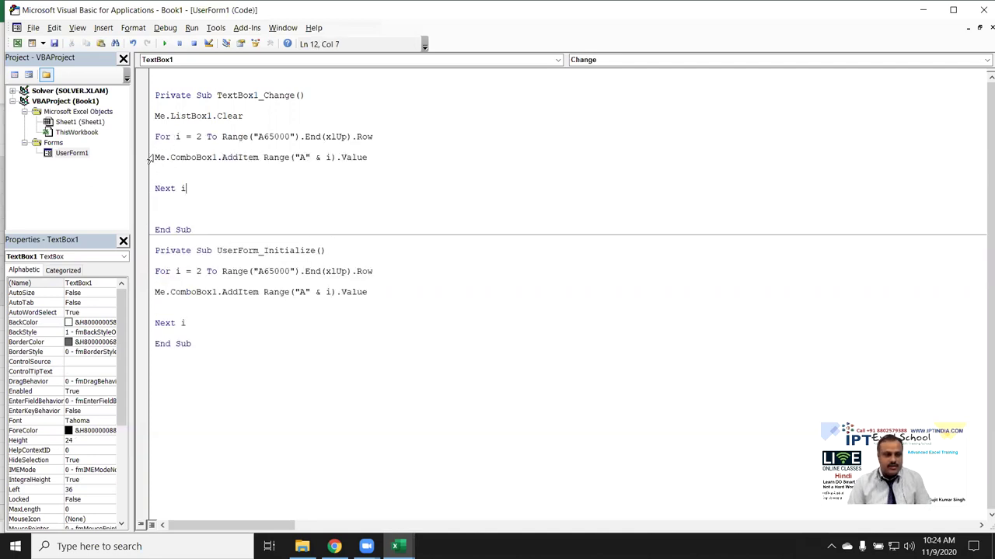
pyautogui.moveTo(153, 158); pyautogui.dragTo(423, 163)
pyautogui.press('Delete')
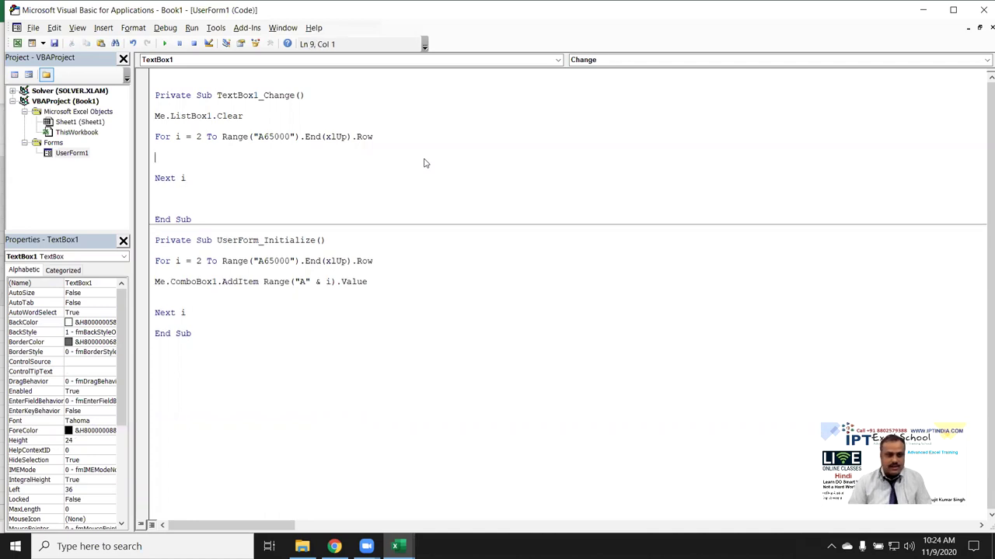
pyautogui.hotkey('ctrl', 'z')
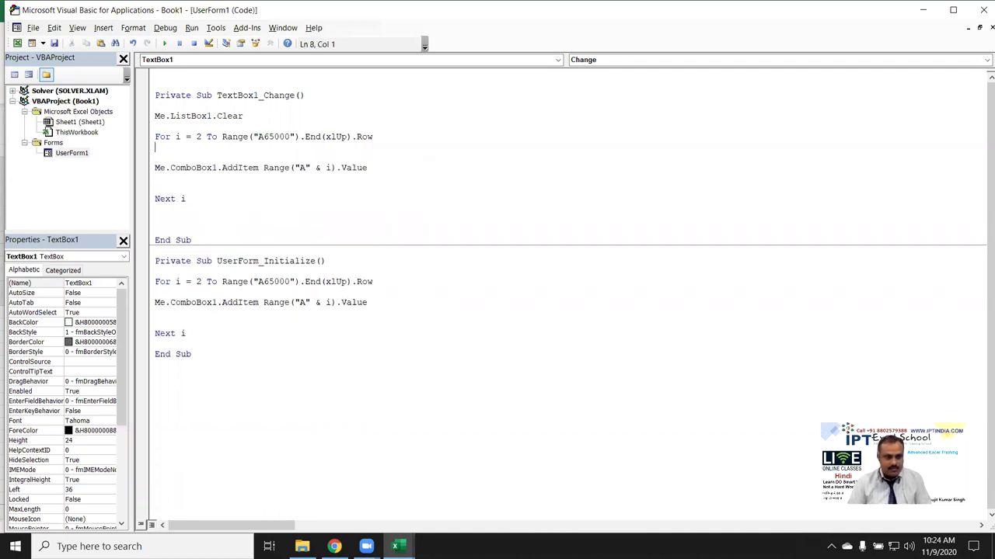
# Step: Type c=application.WorksheetFunction.CountA on a new line inside the loop
pyautogui.write('c')
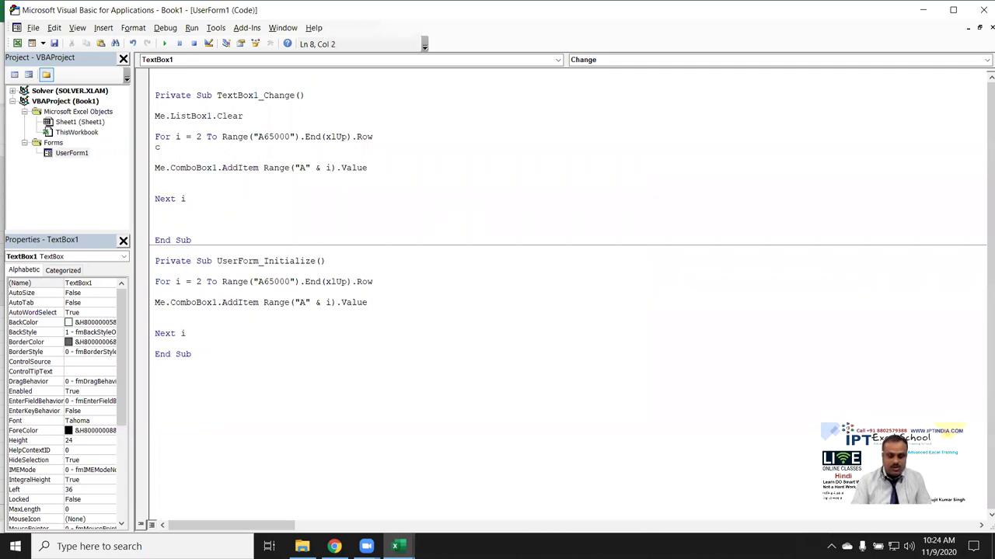
pyautogui.write('=coun')
pyautogui.press('BackSpace')
pyautogui.press('BackSpace')
pyautogui.press('BackSpace')
pyautogui.press('BackSpace')
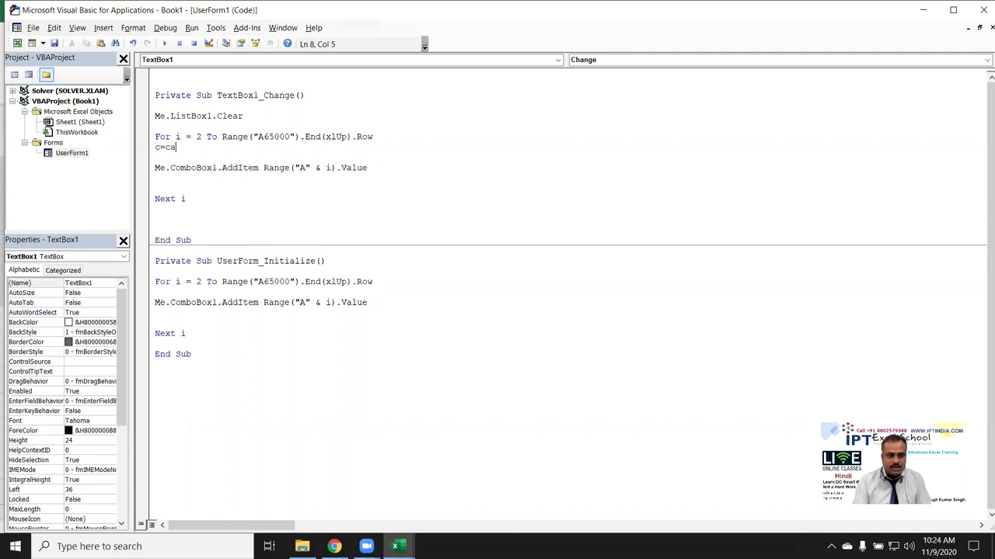
pyautogui.write('application')
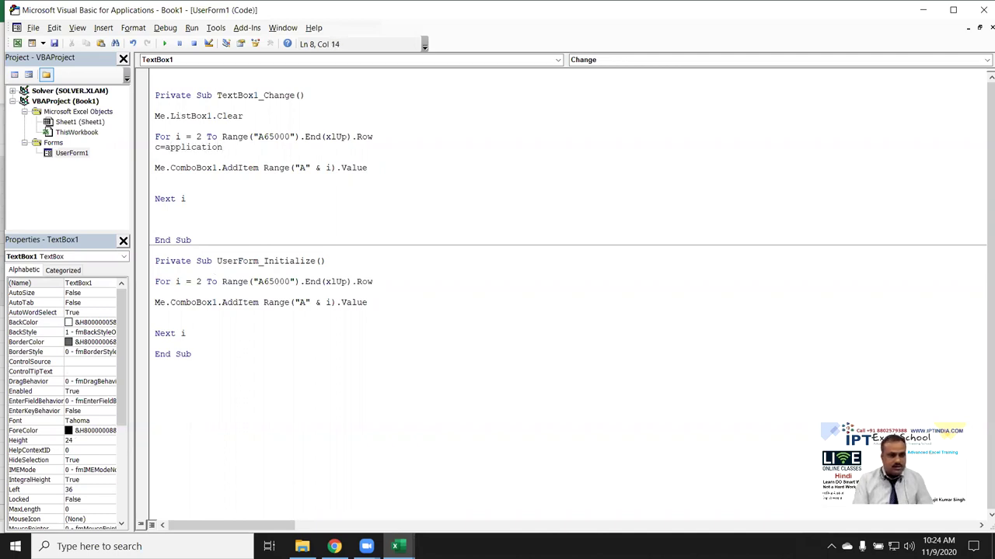
pyautogui.write('.w')
pyautogui.press('Down')
pyautogui.press('Tab')
pyautogui.write('.cou')
pyautogui.press('Down')
pyautogui.press('Tab')
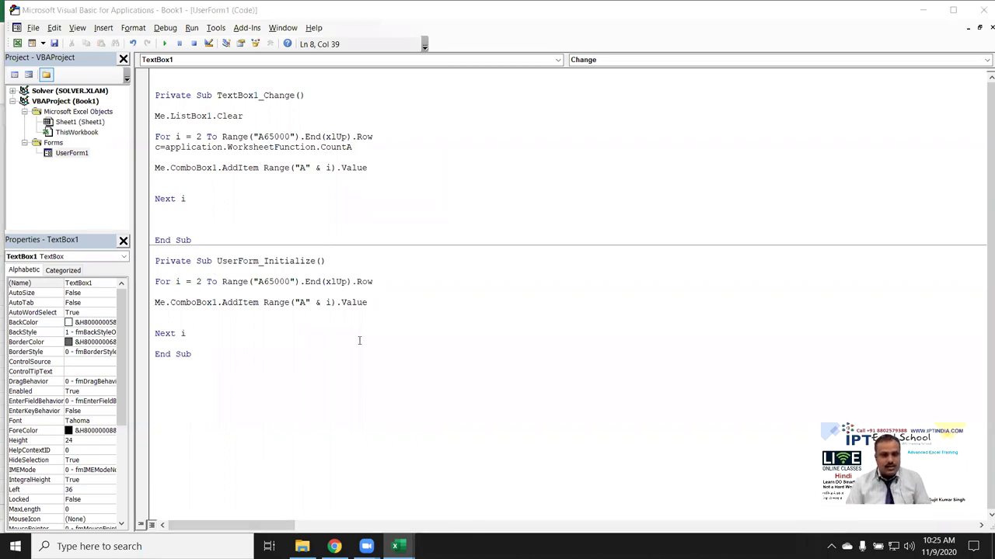
# Step: Turn CountA into Countif and begin its range("A:A" argument
pyautogui.click(249, 312)
pyautogui.click(266, 302)
pyautogui.click(167, 297)
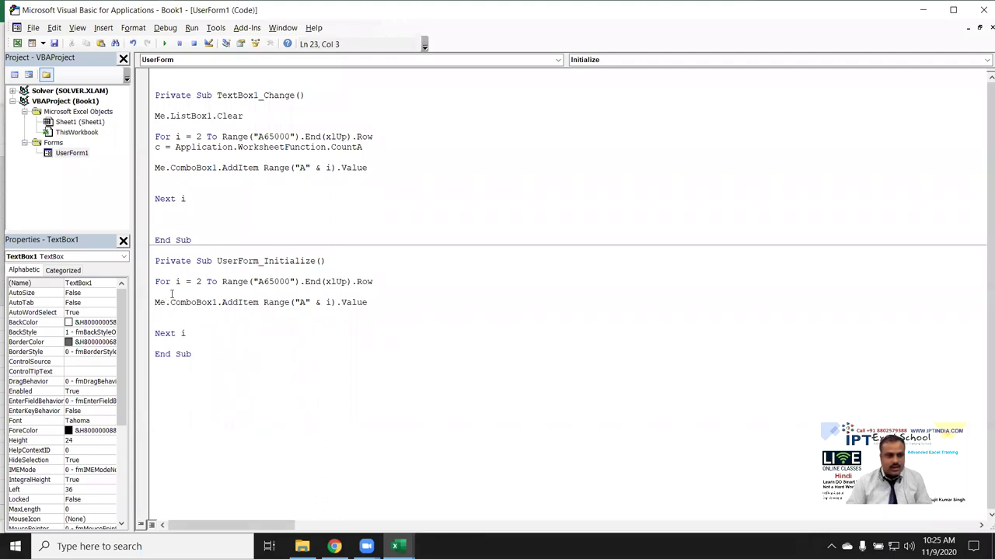
pyautogui.click(370, 147)
pyautogui.press('BackSpace')
pyautogui.write('if(sh')
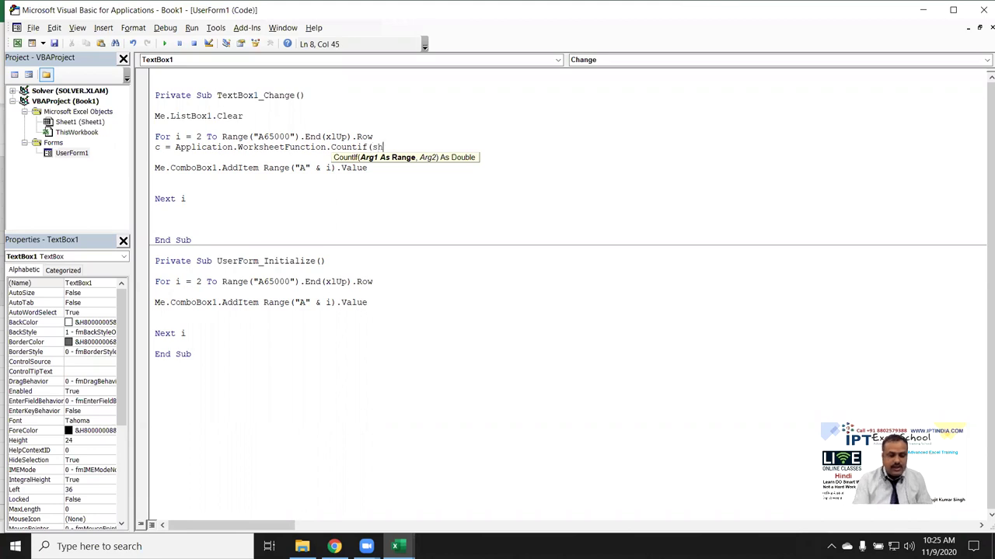
pyautogui.press('BackSpace')
pyautogui.press('BackSpace')
pyautogui.write('range("A:A",')
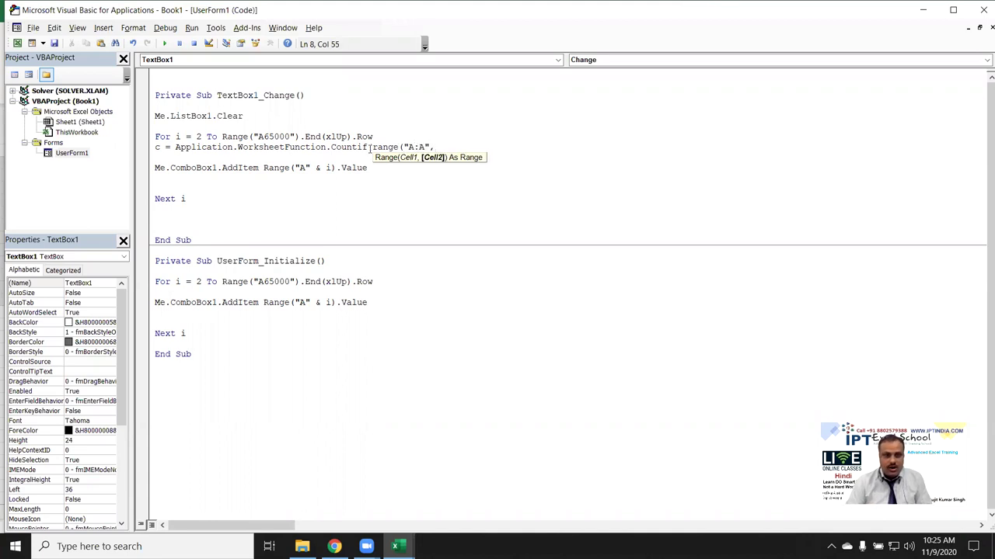
pyautogui.write('"*')
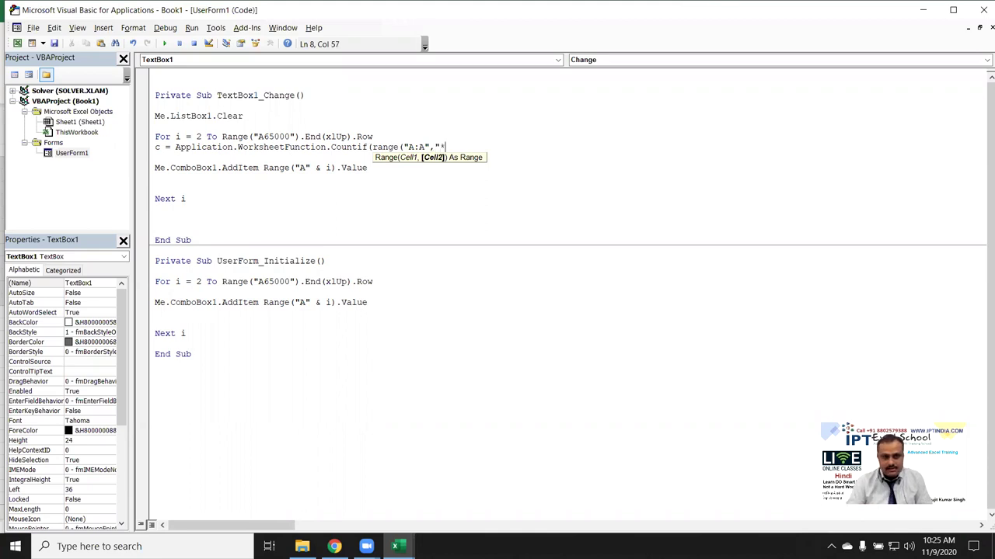
pyautogui.press('BackSpace')
# Step: Make the Countif criterion Me.TextBox1.Value & "*"
pyautogui.press('BackSpace')
pyautogui.write('mar\\\\')
pyautogui.press('BackSpace')
pyautogui.press('BackSpace')
pyautogui.press('BackSpace')
pyautogui.press('BackSpace')
pyautogui.press('BackSpace')
pyautogui.write('me.te')
pyautogui.press('Tab')
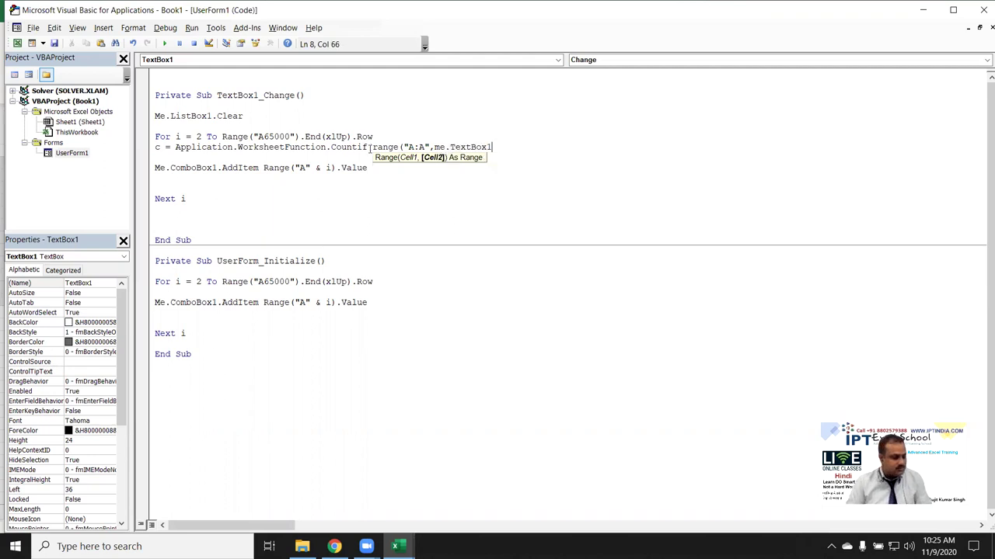
pyautogui.write('.v')
pyautogui.press('Tab')
pyautogui.write('&"*"')
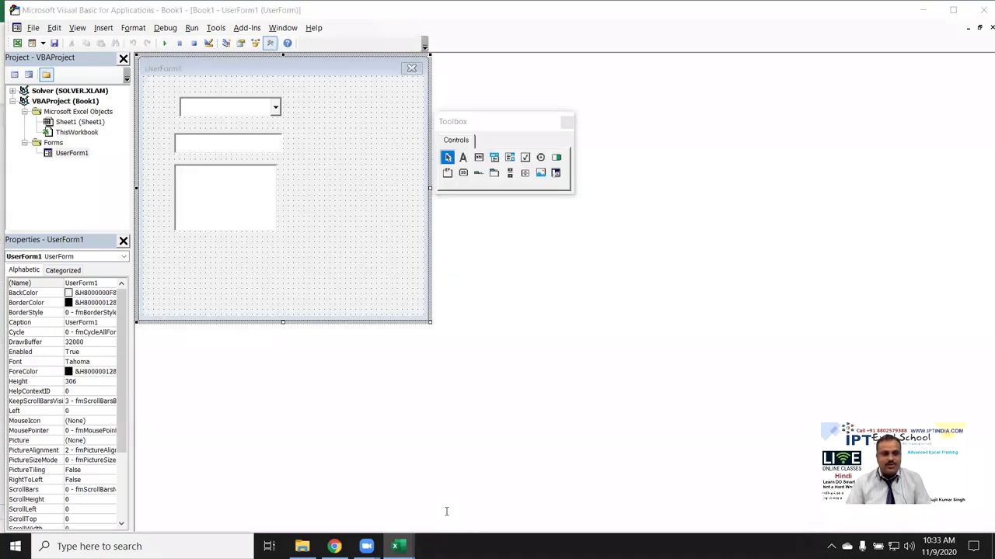
# Step: Open TextBox1's Change code and highlight the COUNTIF range, the wildcard criterion and the c = 0 line
pyautogui.click(446, 511)
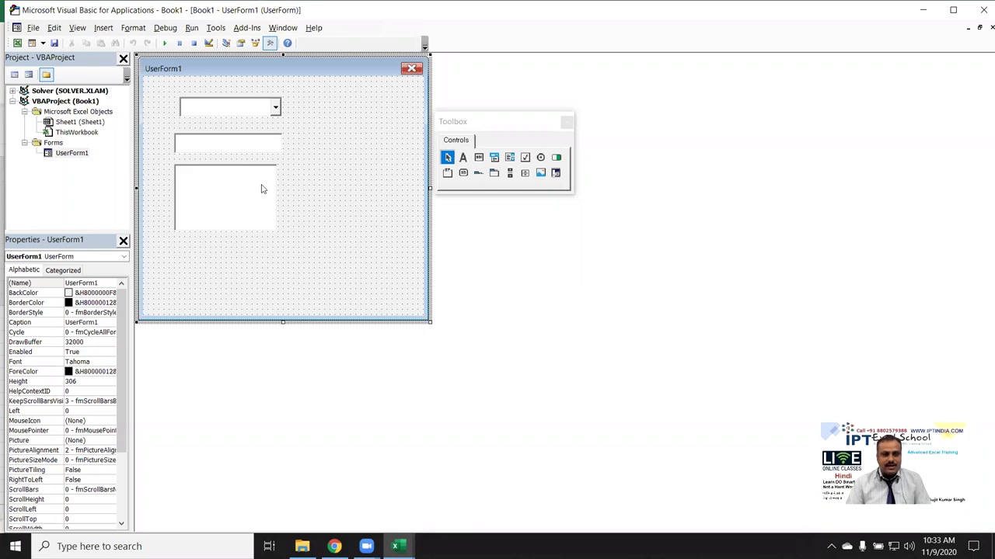
pyautogui.doubleClick(255, 148)
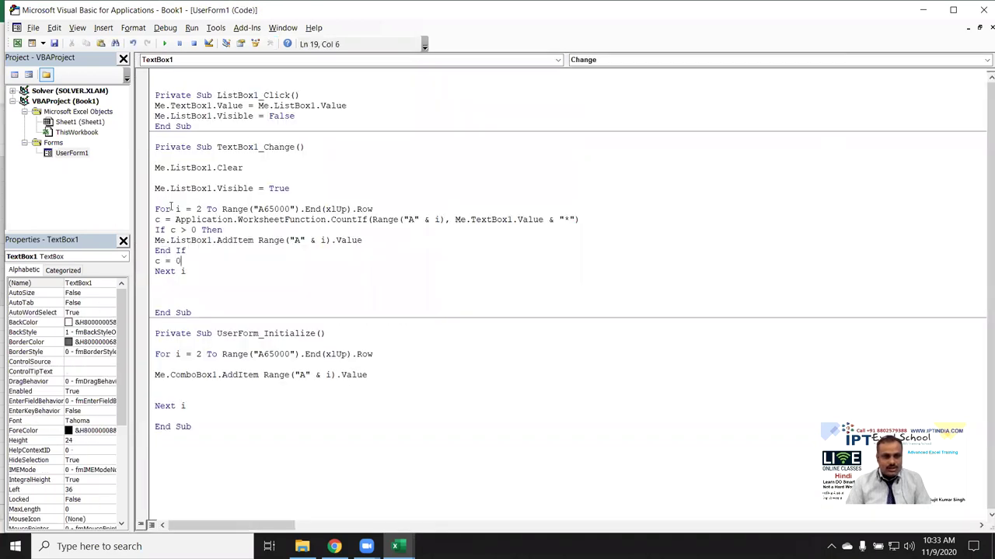
pyautogui.moveTo(371, 220); pyautogui.dragTo(446, 220)
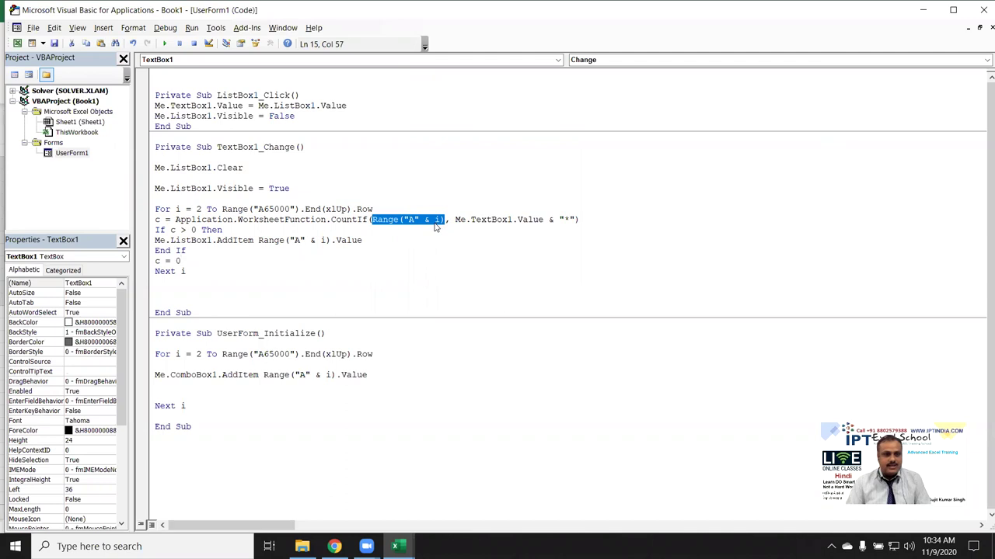
pyautogui.moveTo(454, 219); pyautogui.dragTo(573, 222)
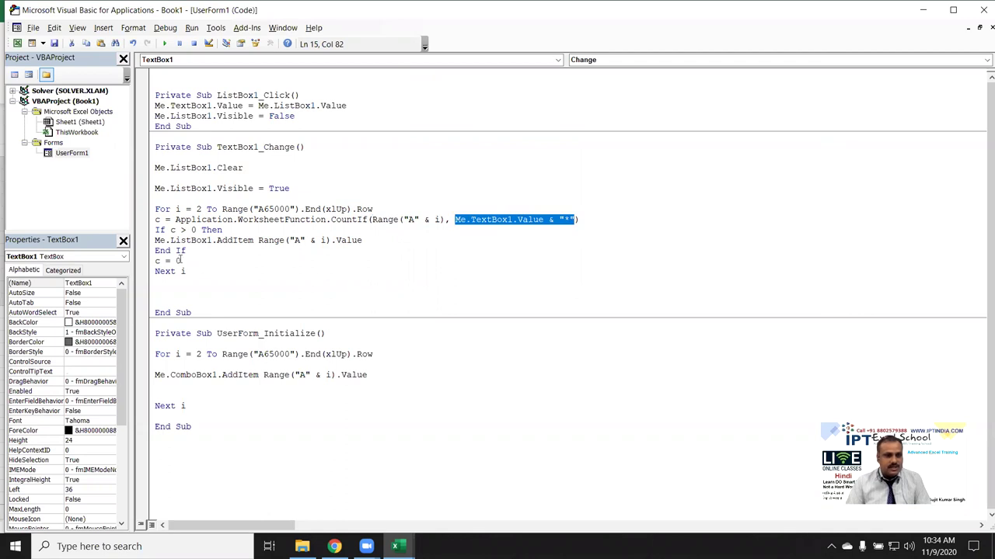
pyautogui.moveTo(180, 261); pyautogui.dragTo(147, 263)
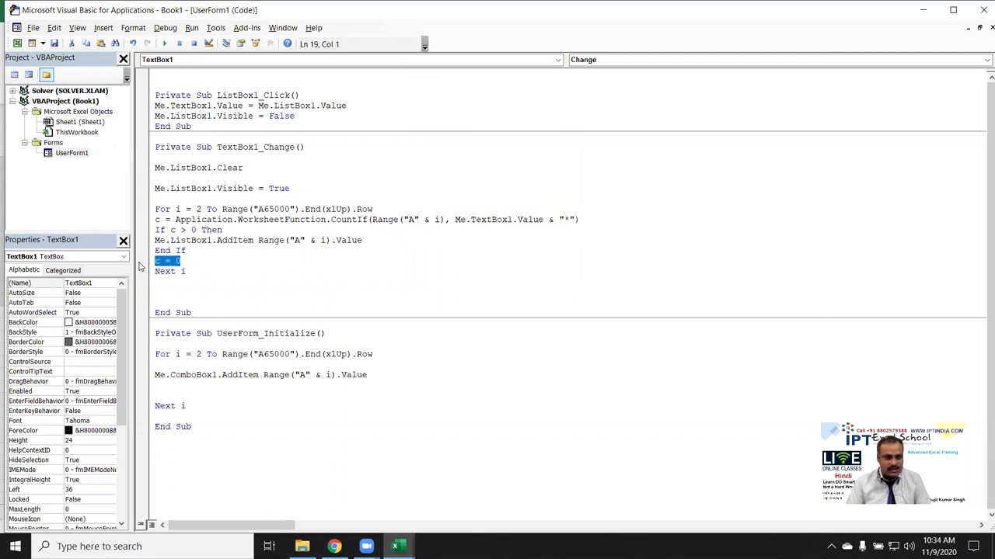
pyautogui.click(221, 249)
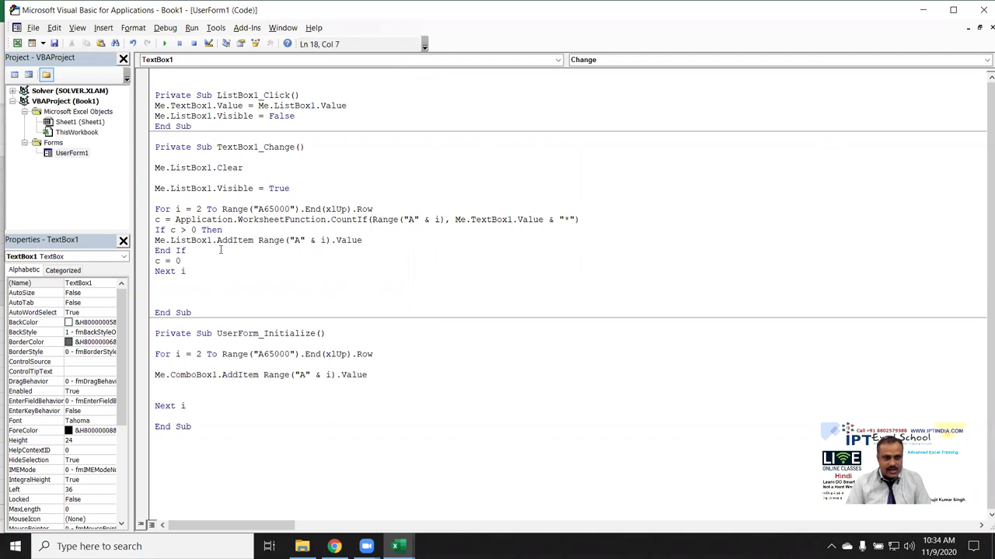
# Step: Run UserForm1, then test the search box with 'Pat' picking Patna and 'Delhi' picking Delhi
pyautogui.click(164, 43)
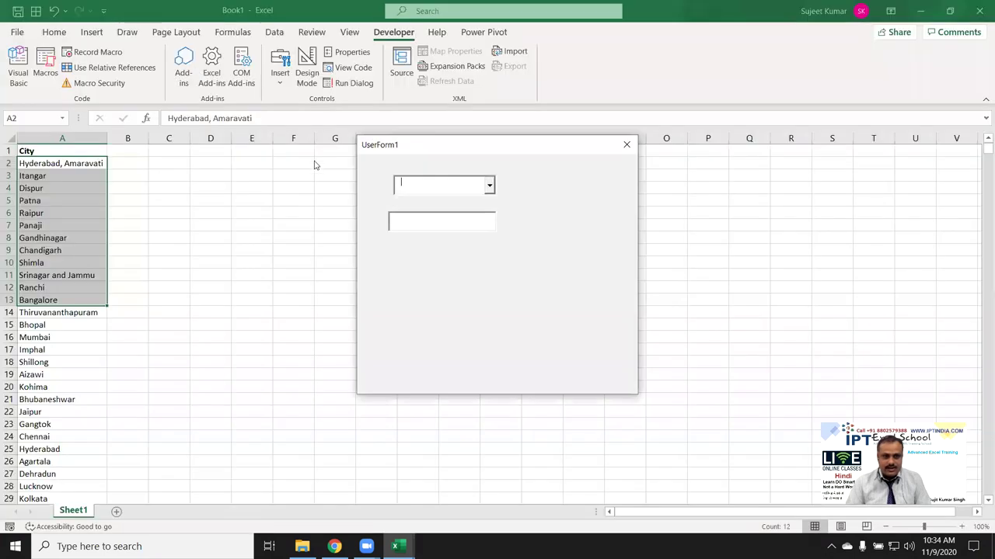
pyautogui.click(436, 225)
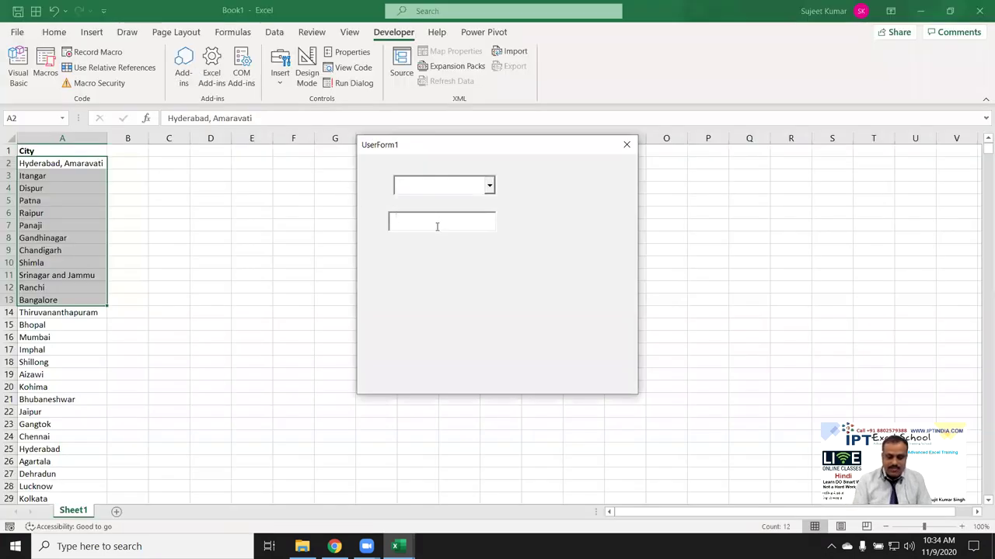
pyautogui.write('Pat')
pyautogui.click(413, 247)
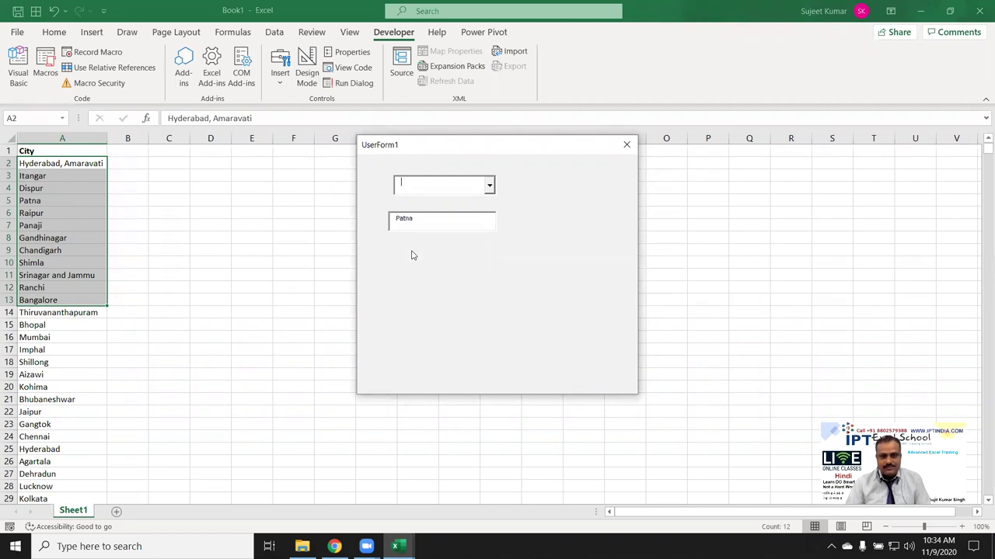
pyautogui.doubleClick(438, 218)
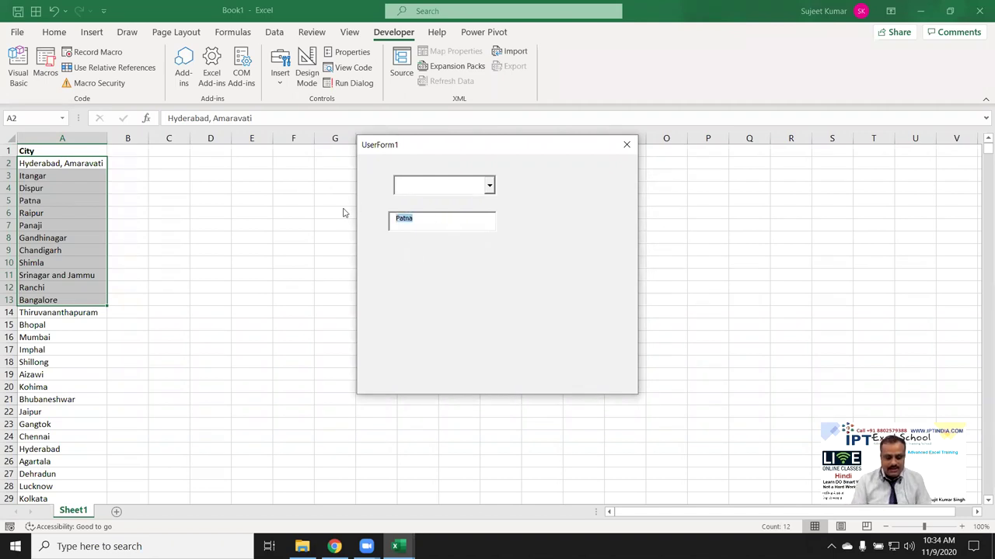
pyautogui.write('Delhi')
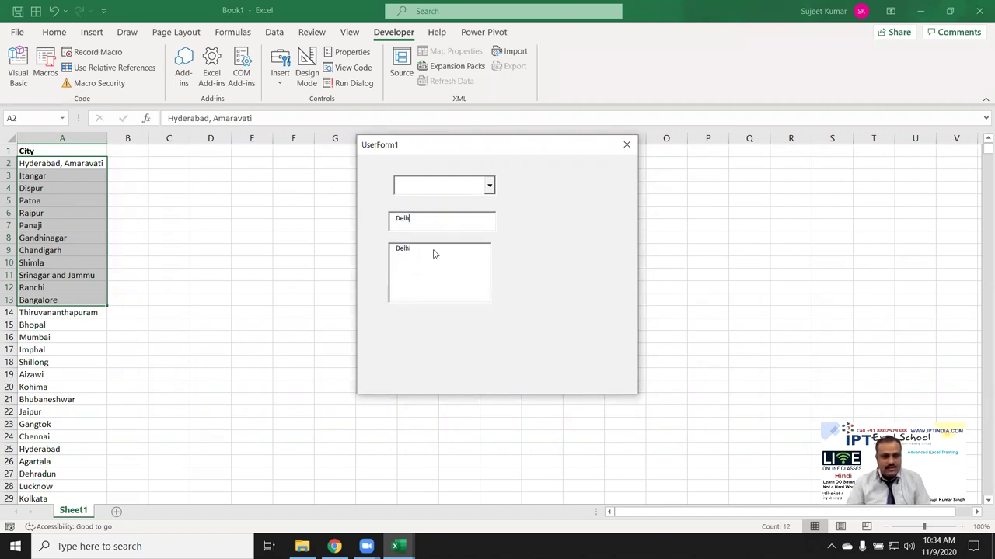
pyautogui.click(433, 254)
# Step: Try the partial names 'Fad' and 'g', then search 'Mu' to find Muzaffarpur
pyautogui.doubleClick(429, 220)
pyautogui.write('Fad')
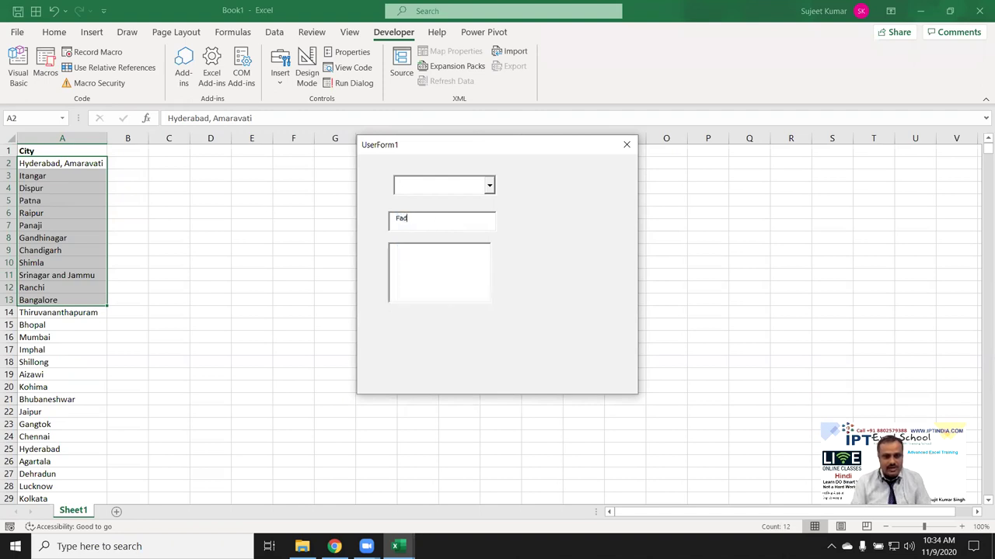
pyautogui.press('BackSpace')
pyautogui.press('BackSpace')
pyautogui.press('BackSpace')
pyautogui.write('g')
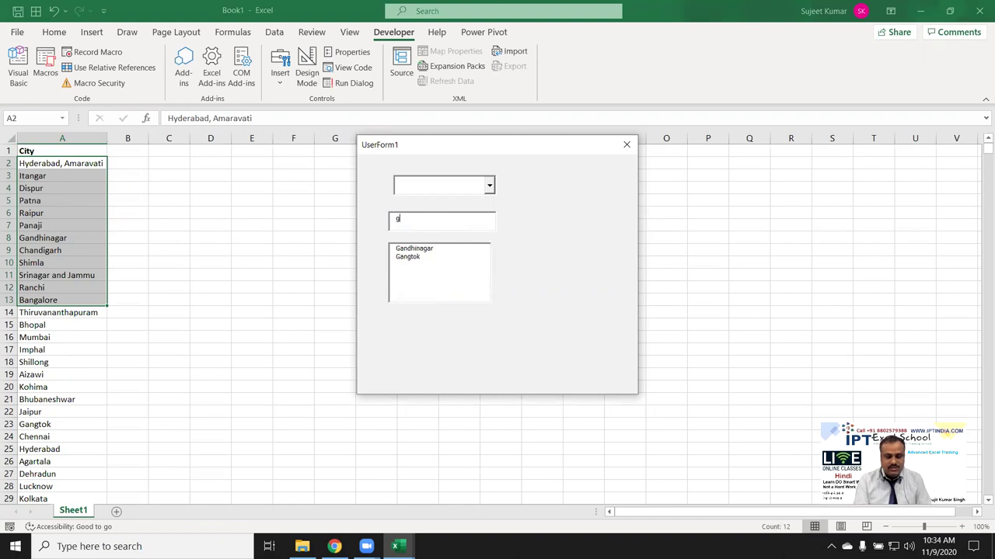
pyautogui.press('BackSpace')
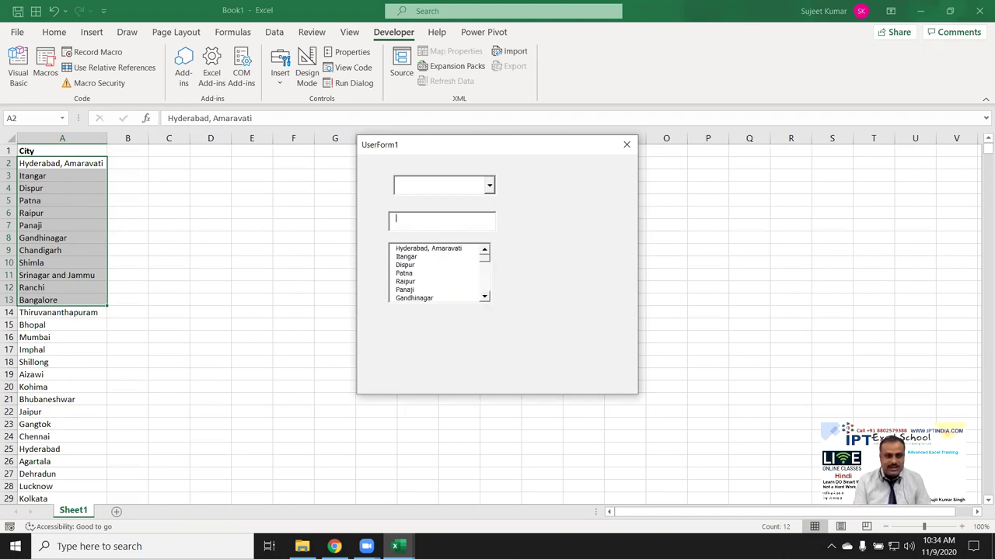
pyautogui.write('Mu')
pyautogui.press('Tab')
pyautogui.press('Down')
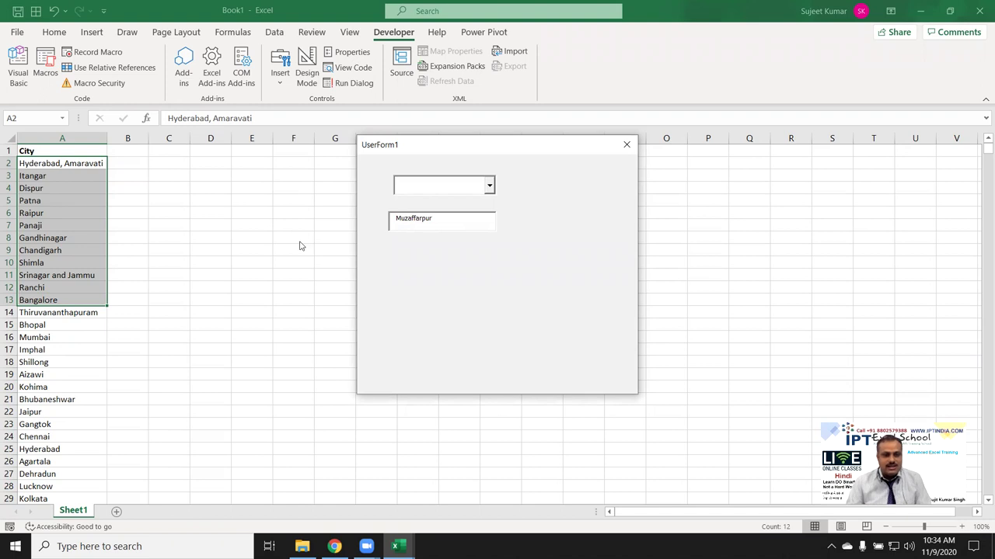
# Step: Retype 'Mu' in the search box and pick Muzaffarpur from the filtered list
pyautogui.moveTo(439, 220); pyautogui.dragTo(332, 216)
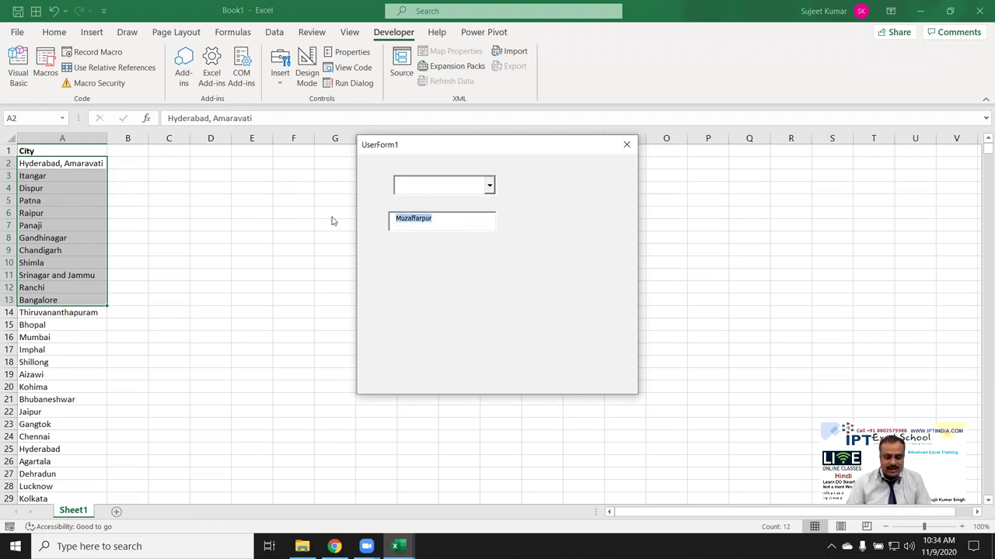
pyautogui.write('Mu')
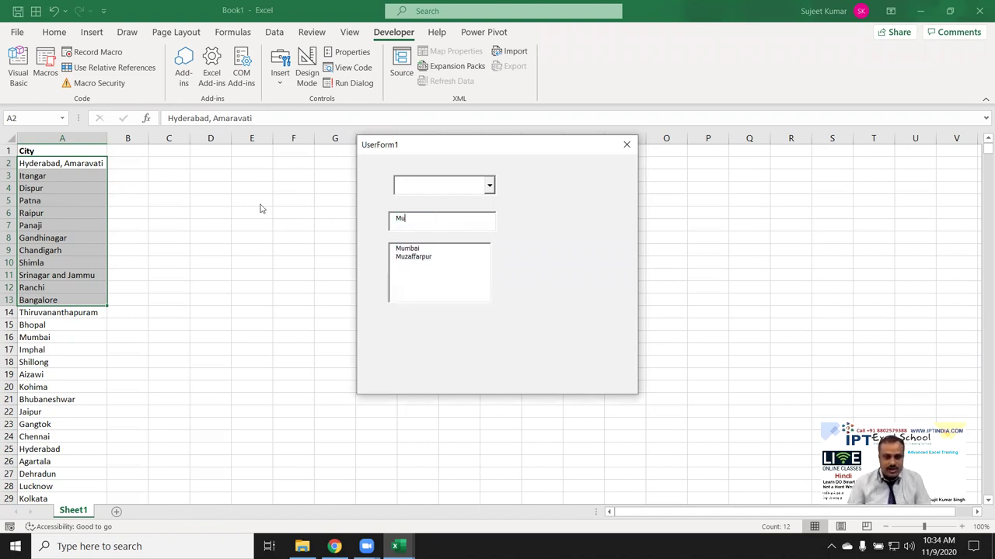
pyautogui.click(432, 257)
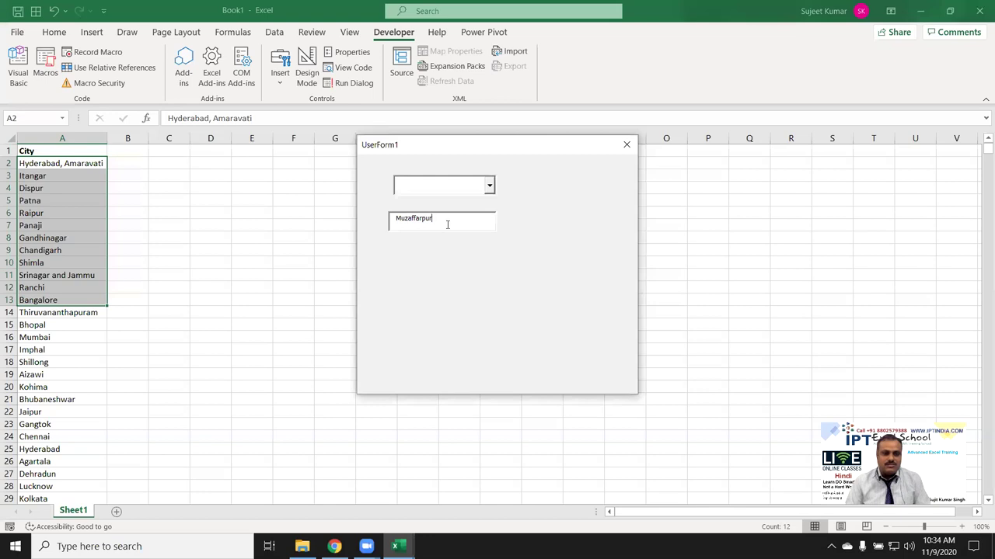
pyautogui.moveTo(447, 223); pyautogui.dragTo(280, 204)
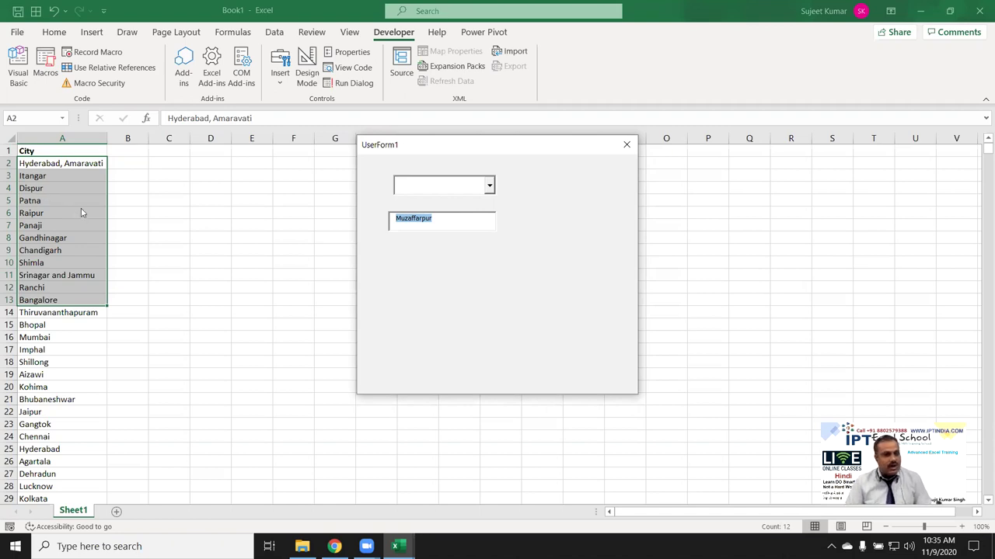
# Step: Close the running form and review its combo box, search text box and results list box in design view
pyautogui.click(626, 144)
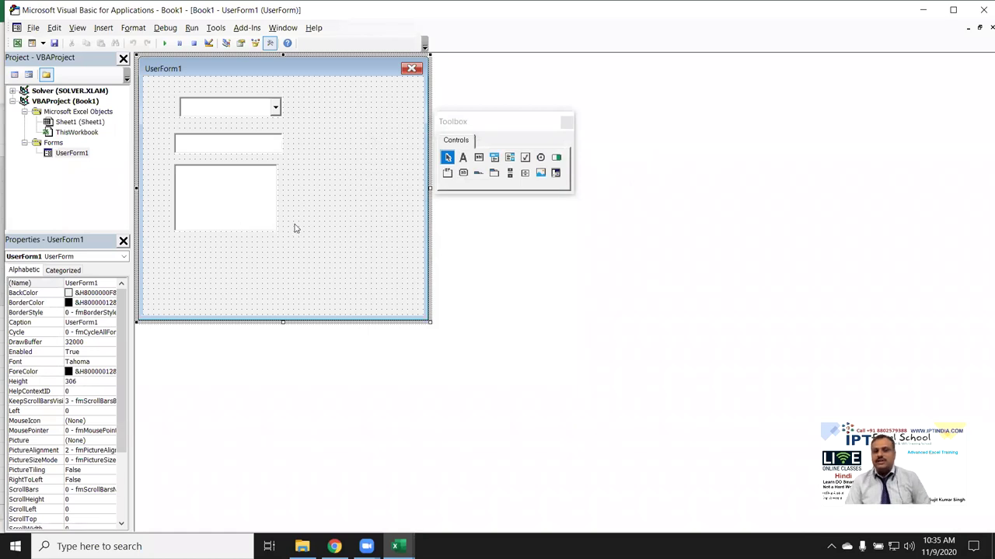
pyautogui.doubleClick(259, 148)
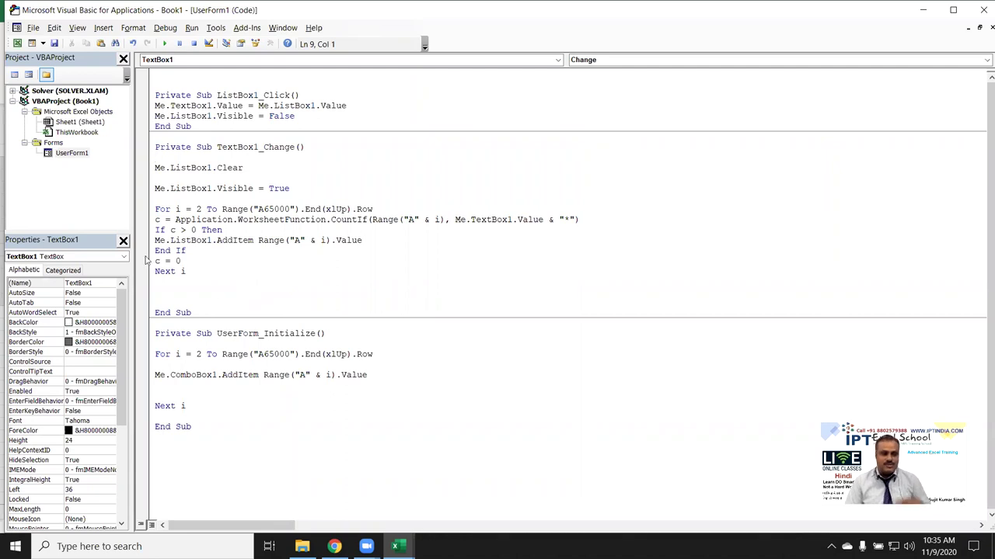
pyautogui.doubleClick(70, 153)
pyautogui.click(226, 114)
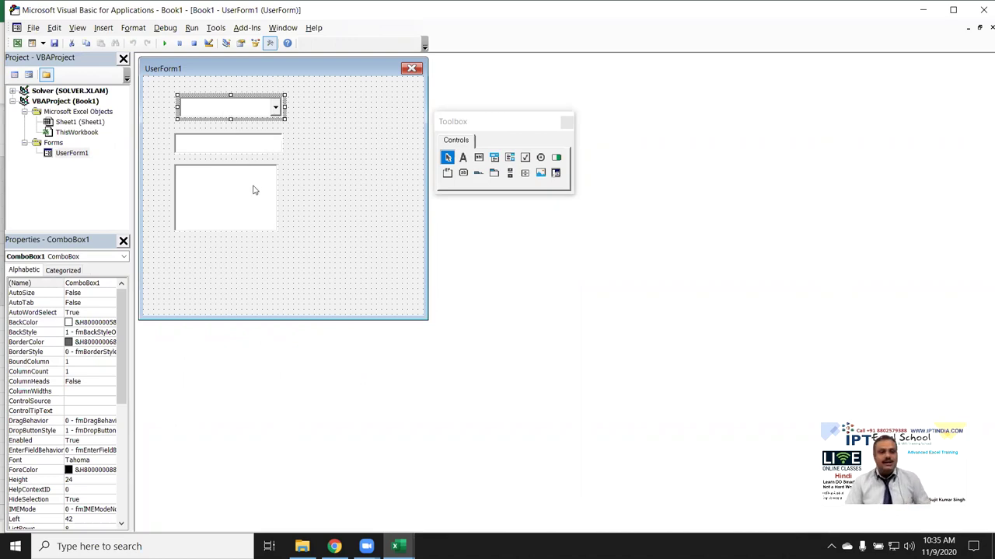
pyautogui.click(250, 153)
pyautogui.click(247, 165)
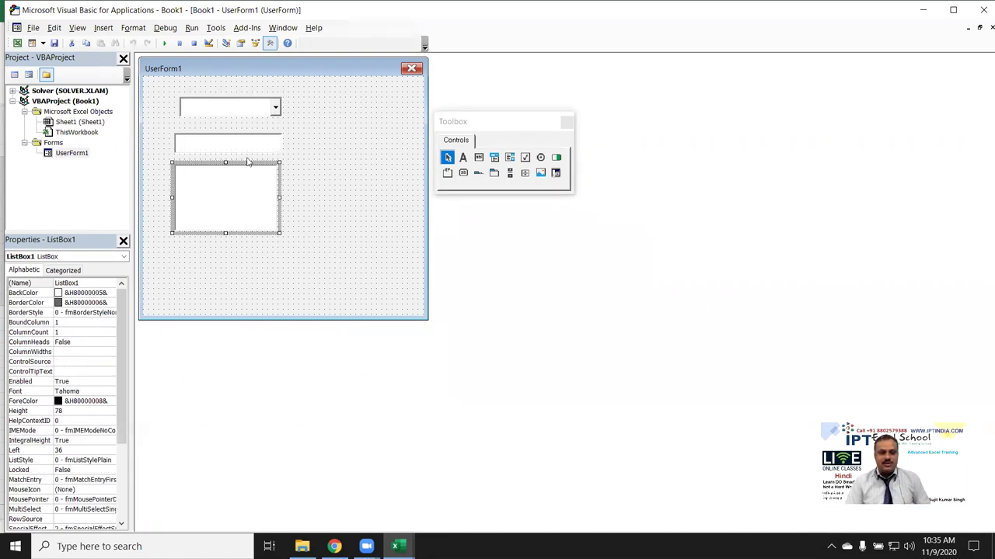
pyautogui.click(249, 150)
# Step: Review TextBox1_Change, highlighting the Range("A" & i) argument and c = 0 line, then show the desktop
pyautogui.doubleClick(248, 150)
pyautogui.click(228, 251)
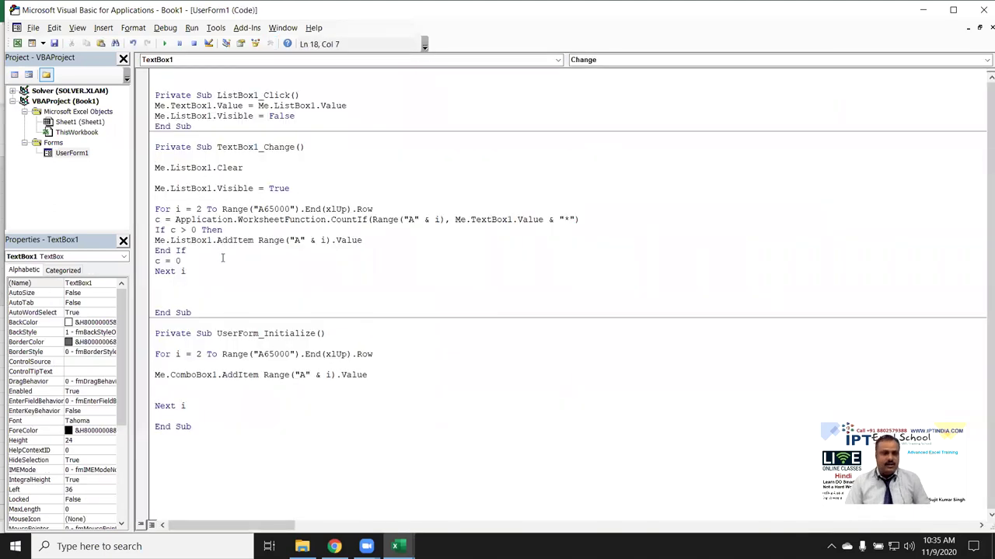
pyautogui.moveTo(371, 219); pyautogui.dragTo(444, 220)
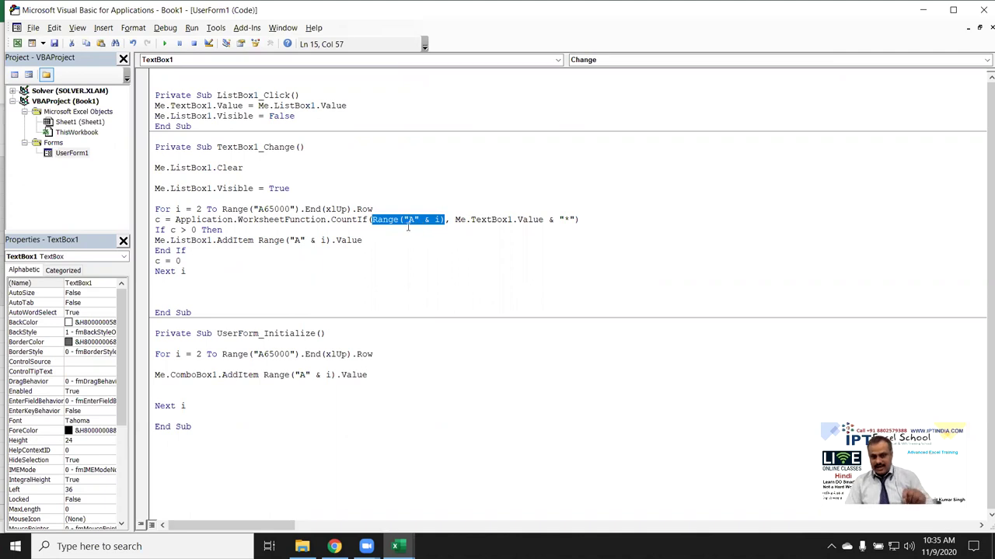
pyautogui.moveTo(186, 261); pyautogui.dragTo(154, 262)
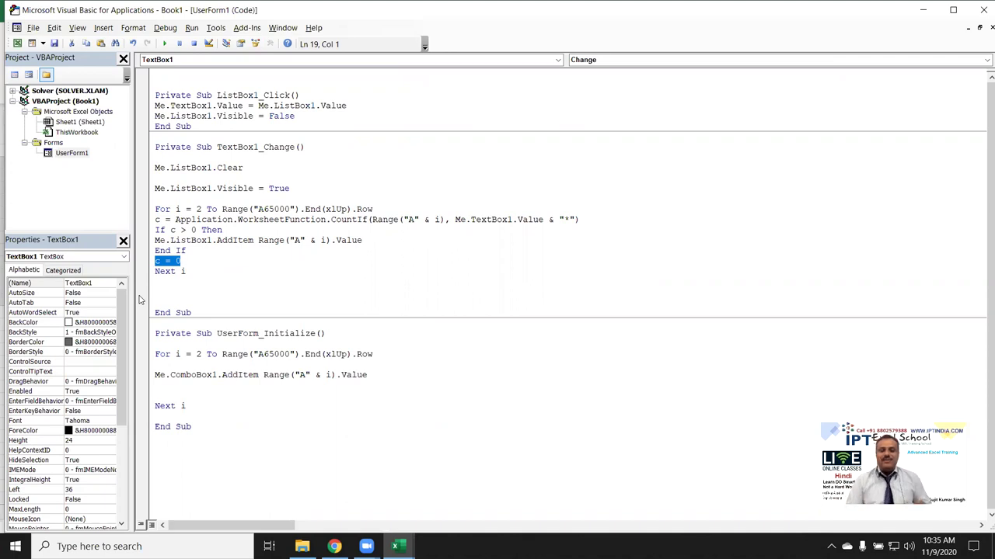
pyautogui.press('super+d')
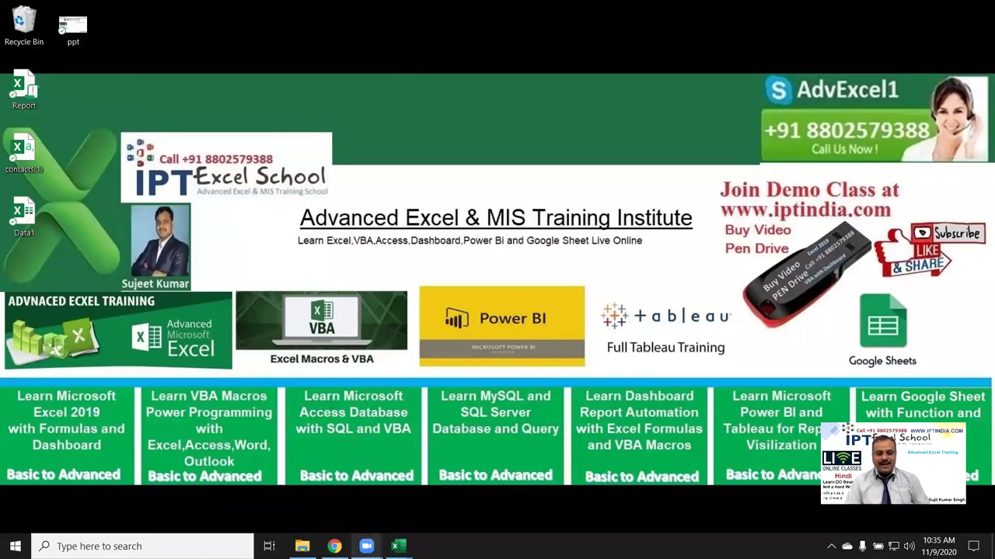
pyautogui.moveTo(395, 546)
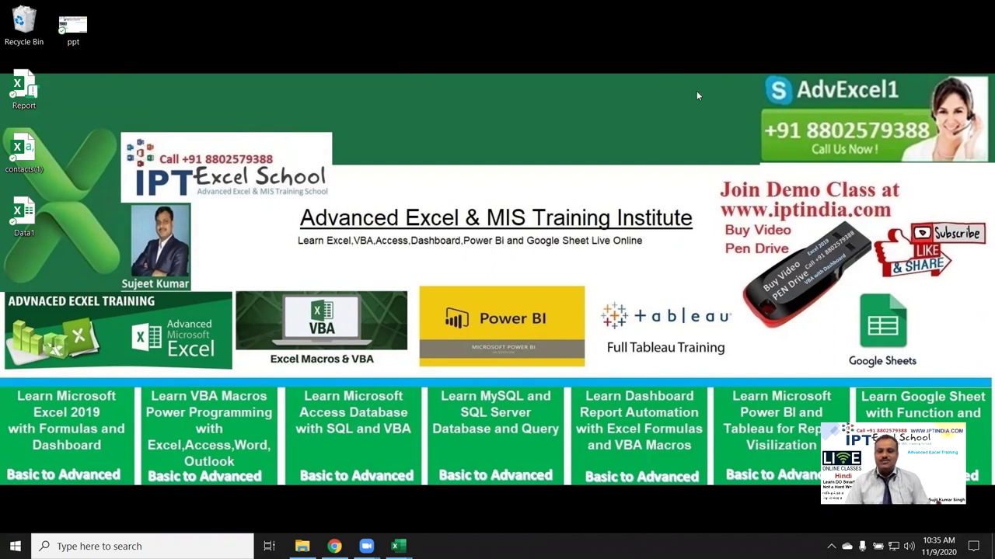
pyautogui.moveTo(724, 101); pyautogui.dragTo(958, 155)
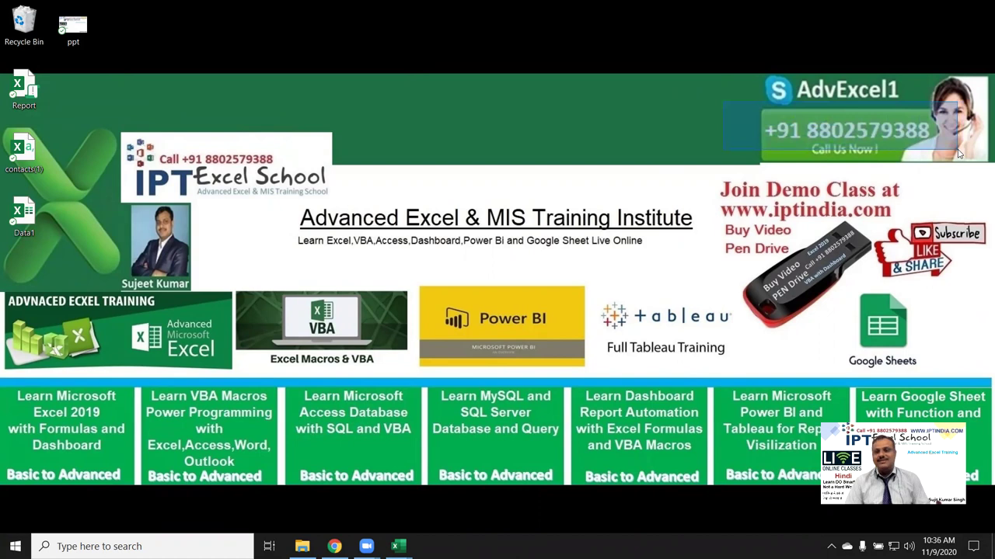
pyautogui.moveTo(958, 155); pyautogui.dragTo(958, 154)
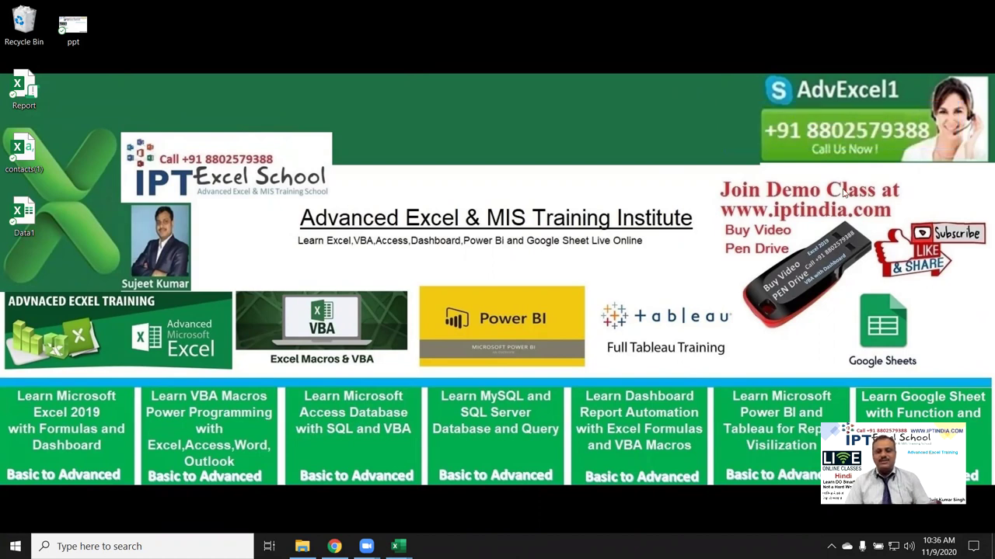